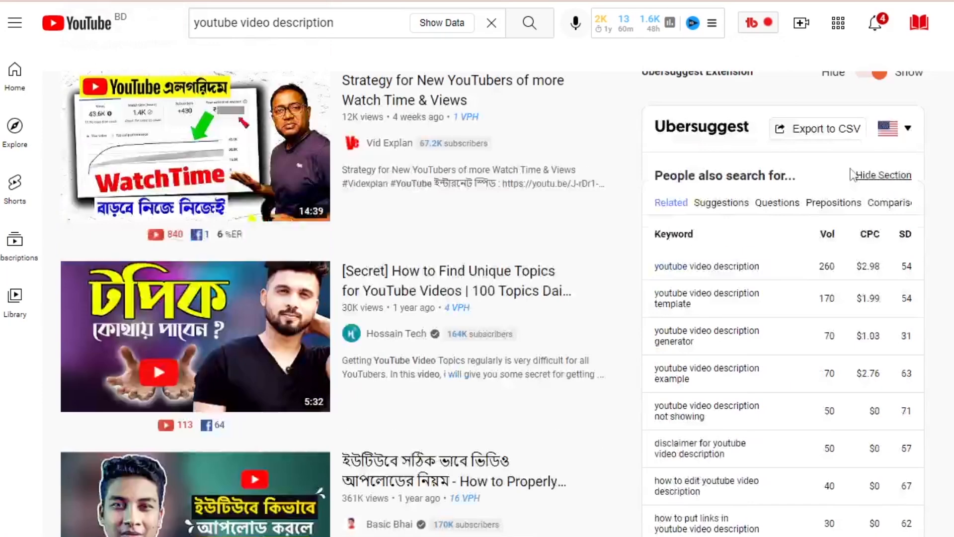
# Examine the video's tags, the keyword score, the related searches and the common video tags.
pyautogui.scroll(-9, 850, 169)
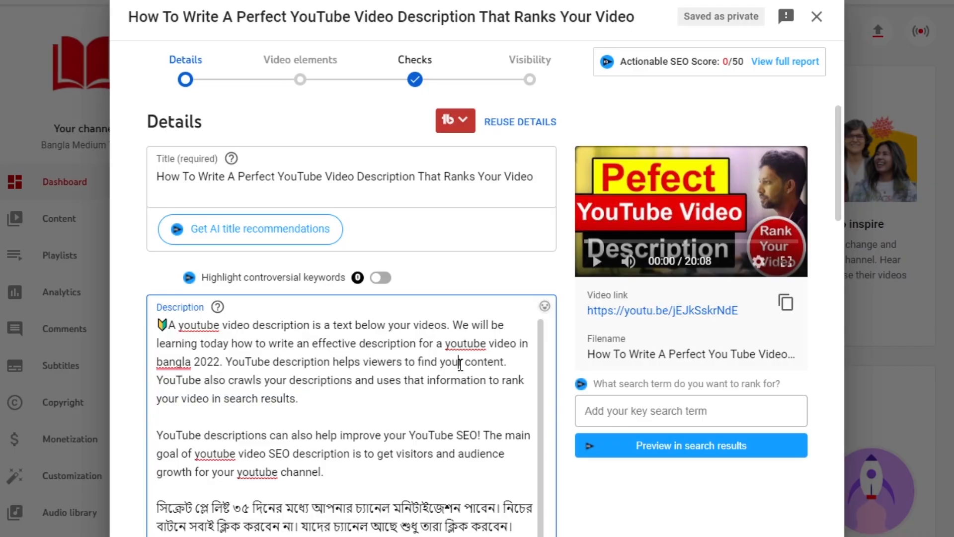
pyautogui.scroll(-3, 304, 406)
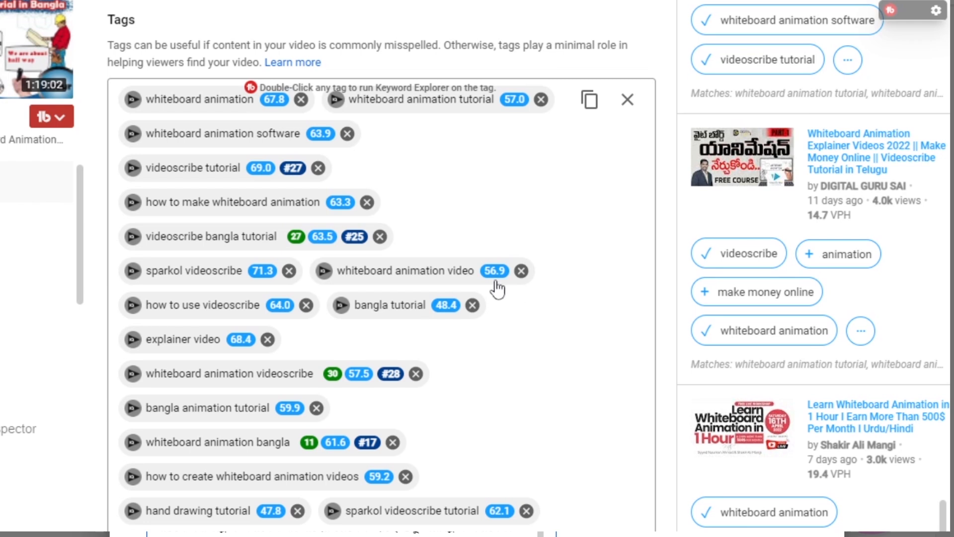
pyautogui.moveTo(332, 208)
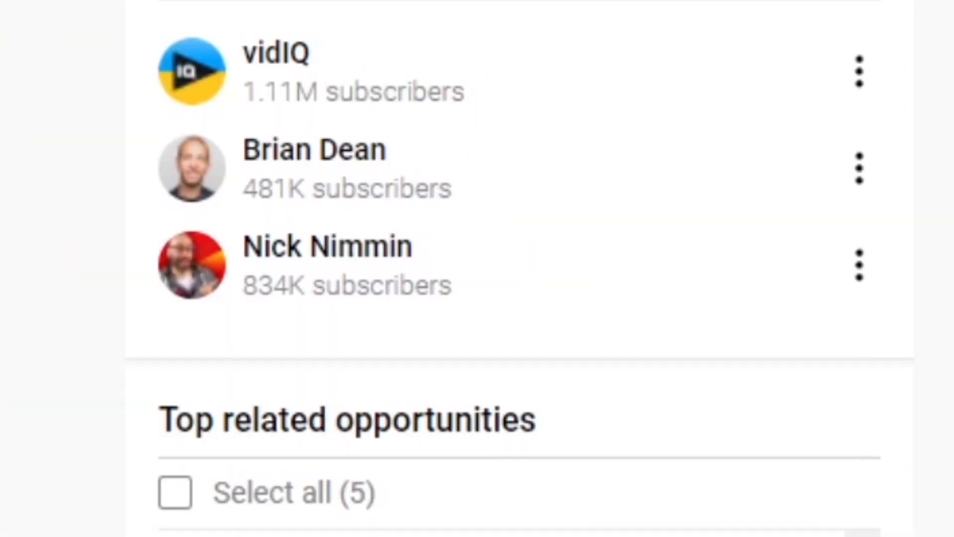
pyautogui.scroll(-2, 520, 268)
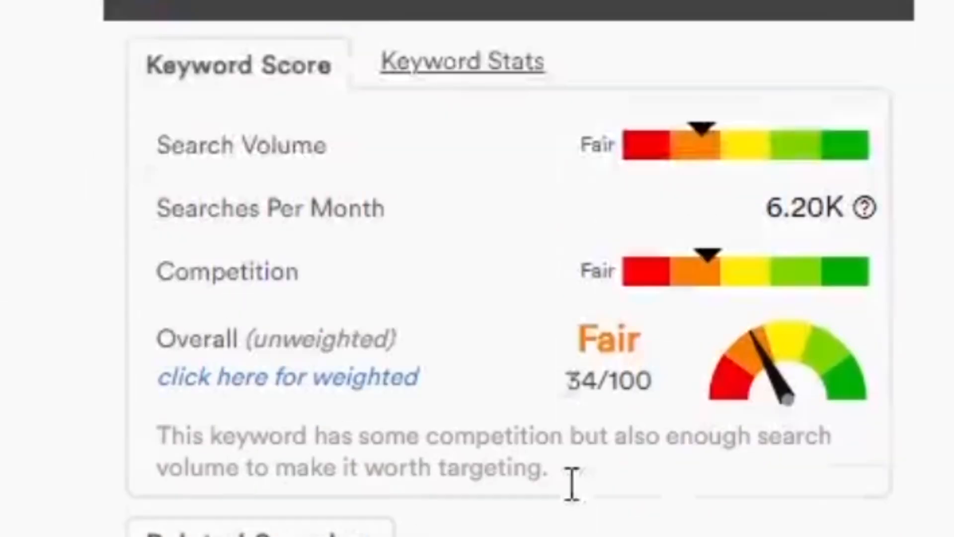
pyautogui.scroll(-3, 570, 485)
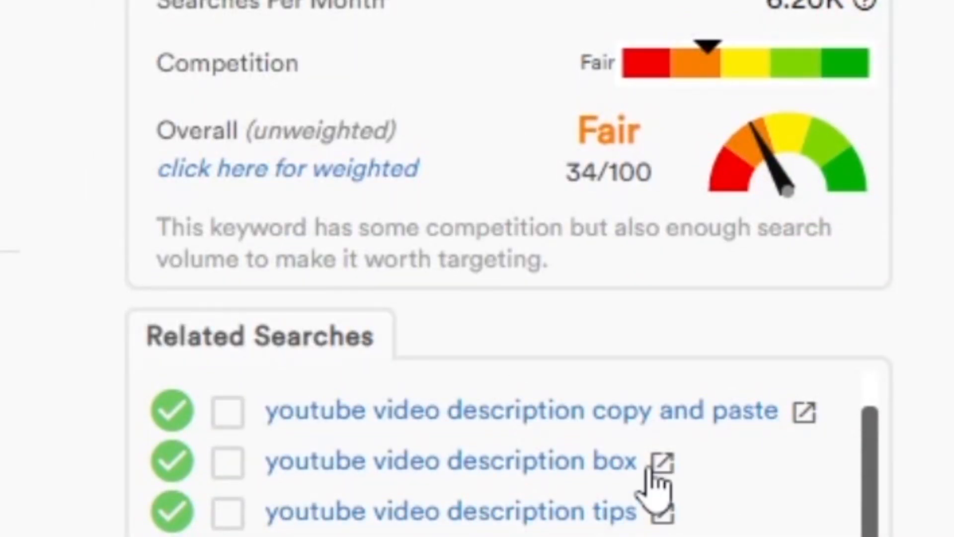
pyautogui.scroll(-5, 692, 472)
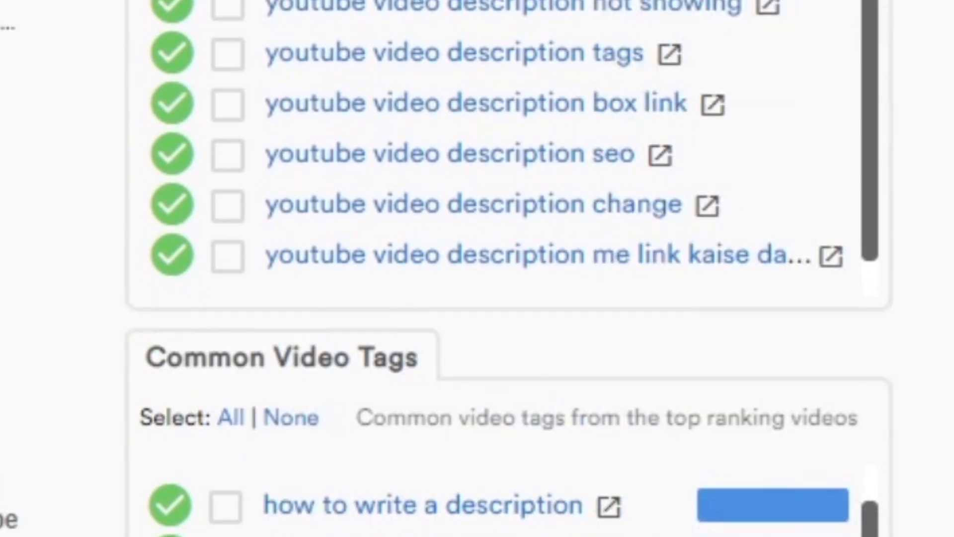
pyautogui.scroll(6, 645, 266)
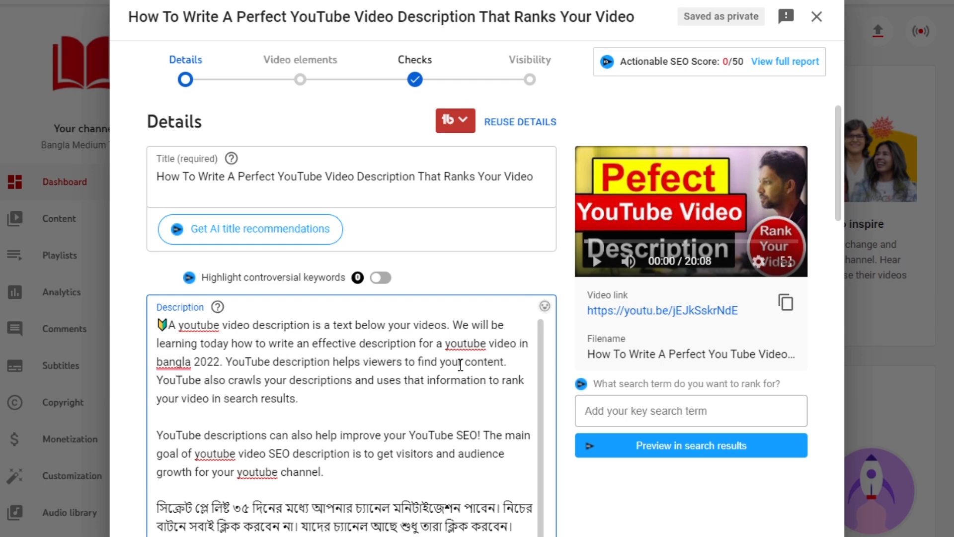
# Expand the additional video settings covering paid promotion, tags and subtitles in the video details.
pyautogui.scroll(-6, 462, 377)
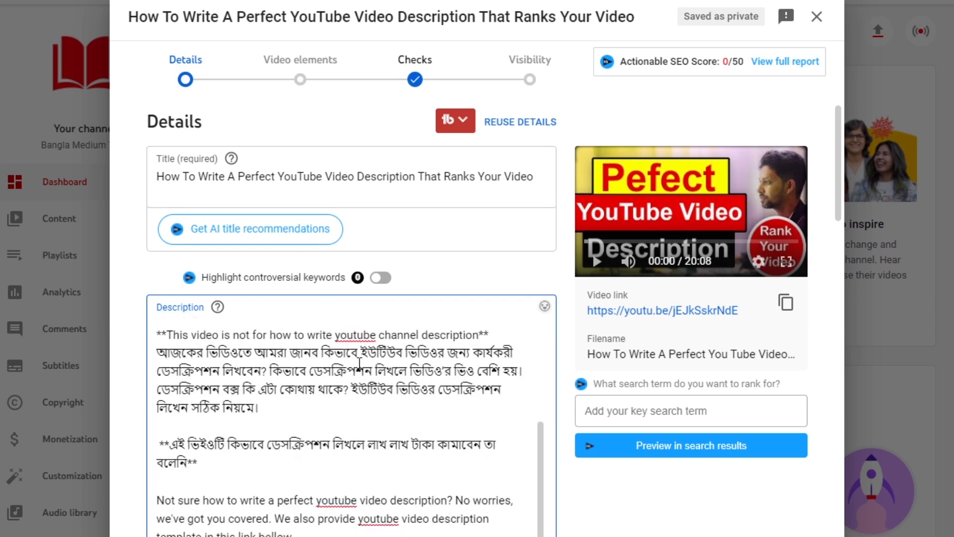
pyautogui.scroll(-10, 468, 407)
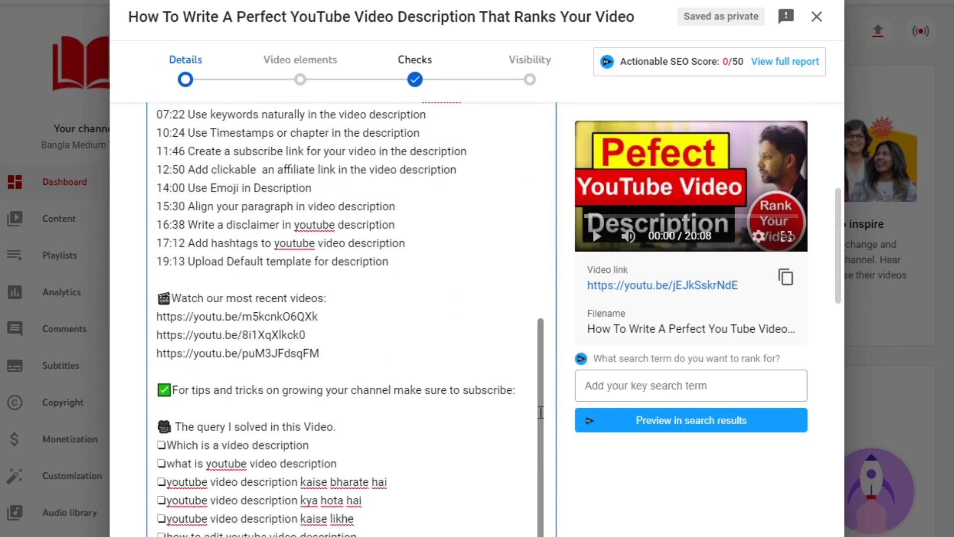
pyautogui.scroll(-10, 476, 396)
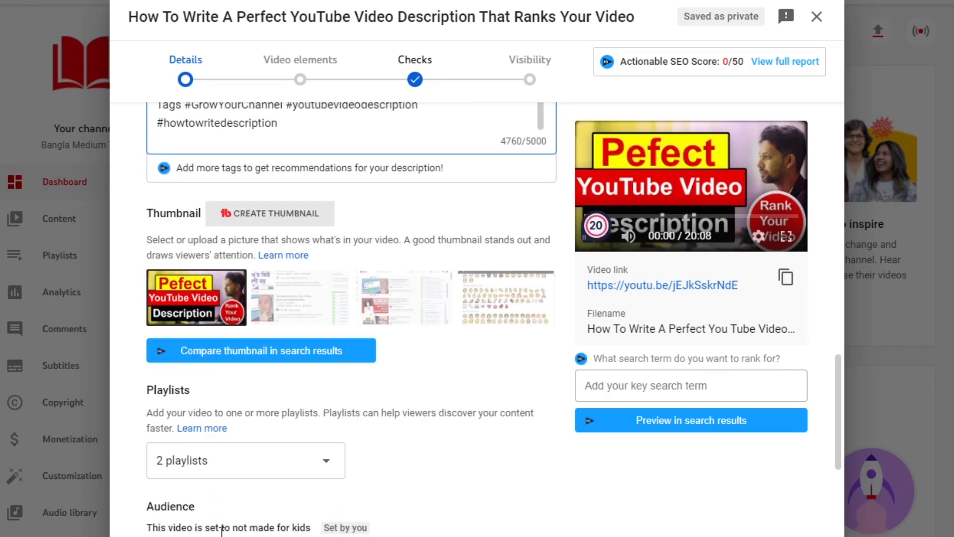
pyautogui.scroll(-5, 357, 447)
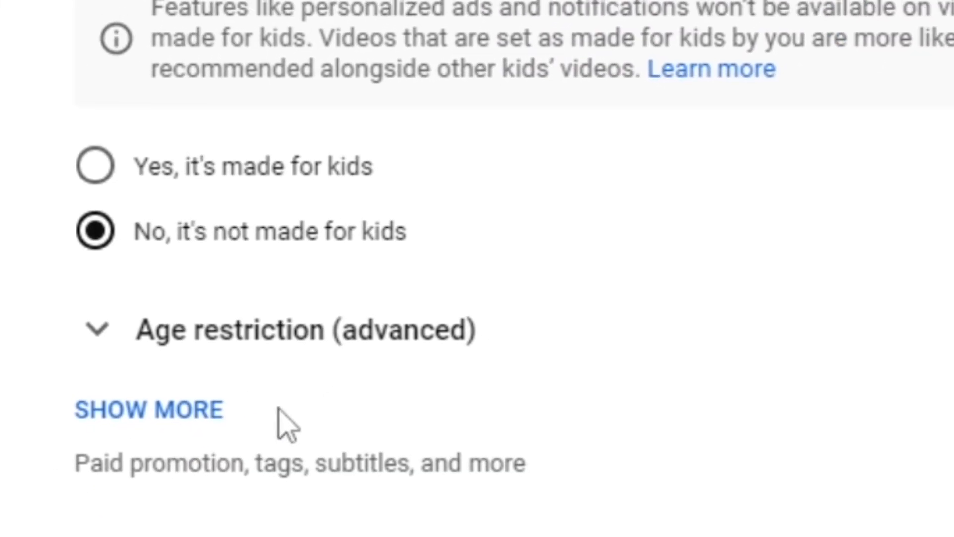
pyautogui.click(469, 450)
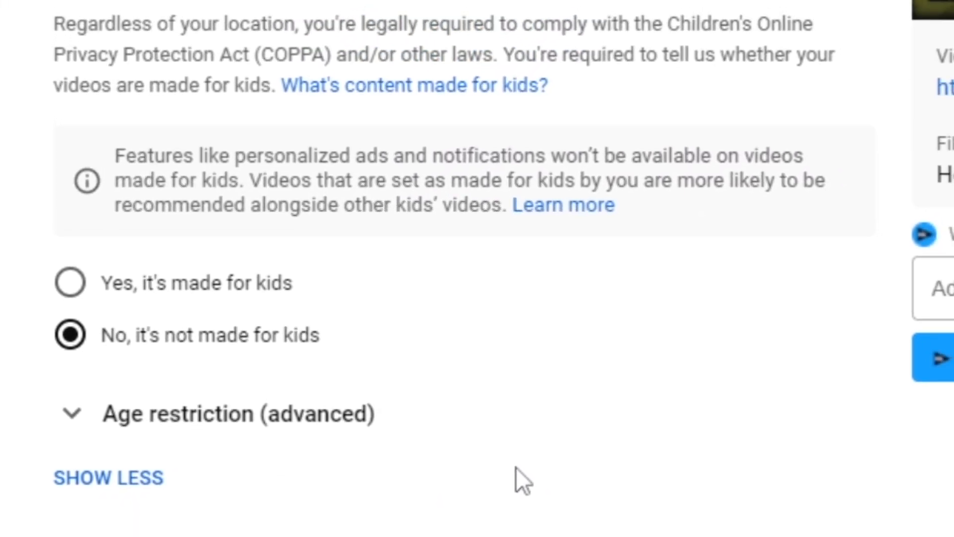
# Add the tag "grow your channel" to the video's tags.
pyautogui.scroll(-5, 589, 419)
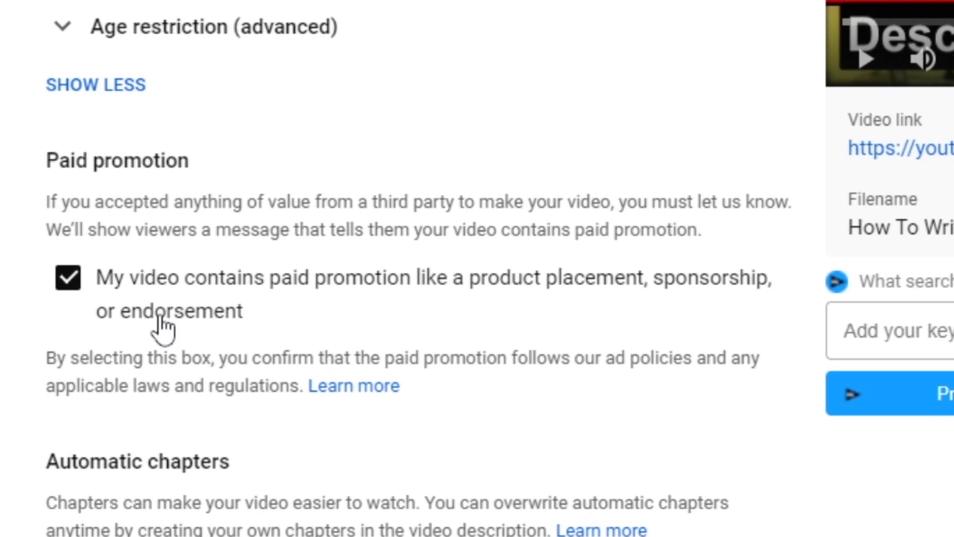
pyautogui.scroll(-5, 163, 328)
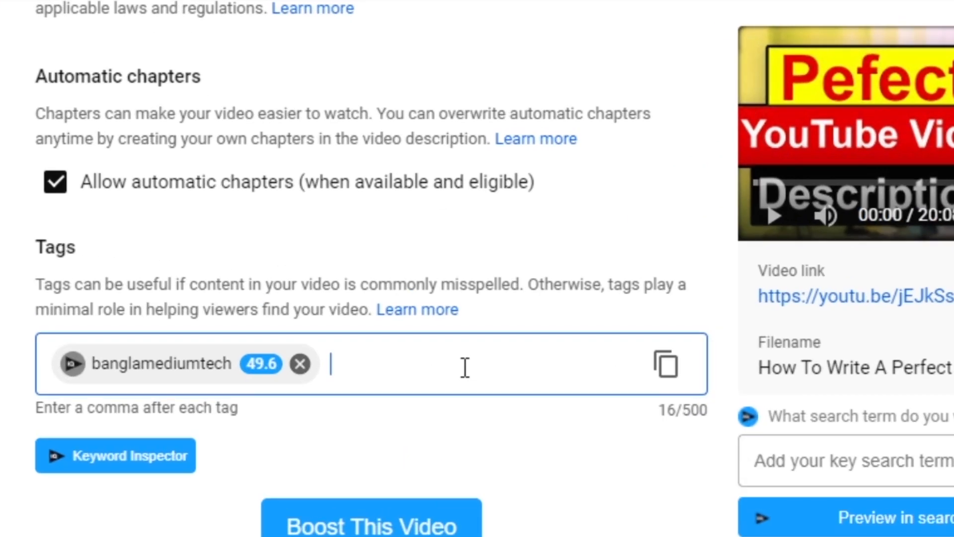
pyautogui.write('GrowYourChannel')
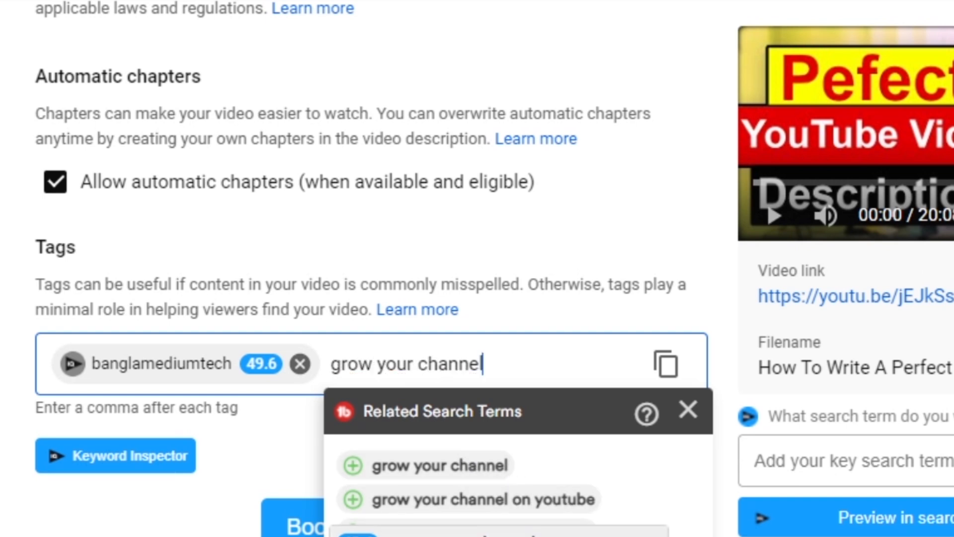
pyautogui.press('Return')
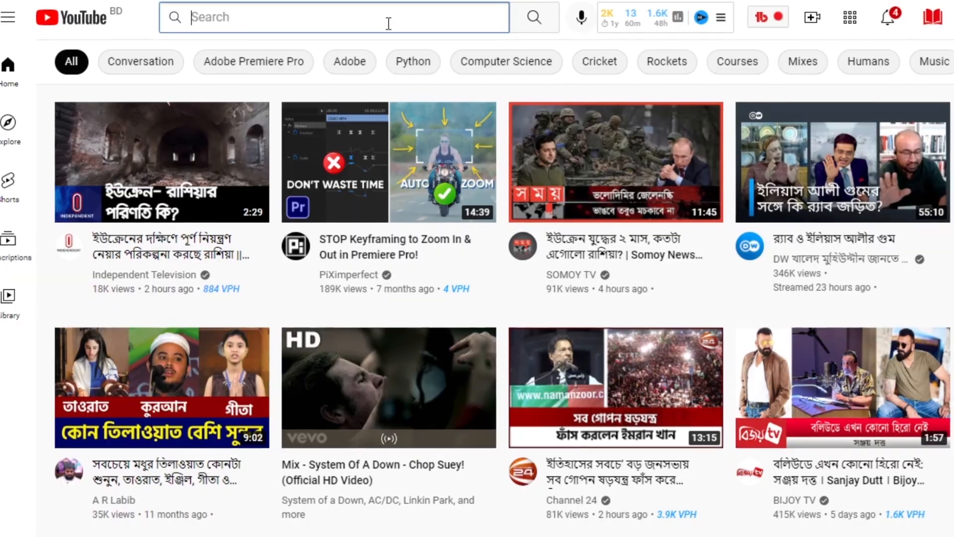
# Switch to YouTube and enter "youtube video description" as the search query to get keyword suggestions.
pyautogui.click(387, 25)
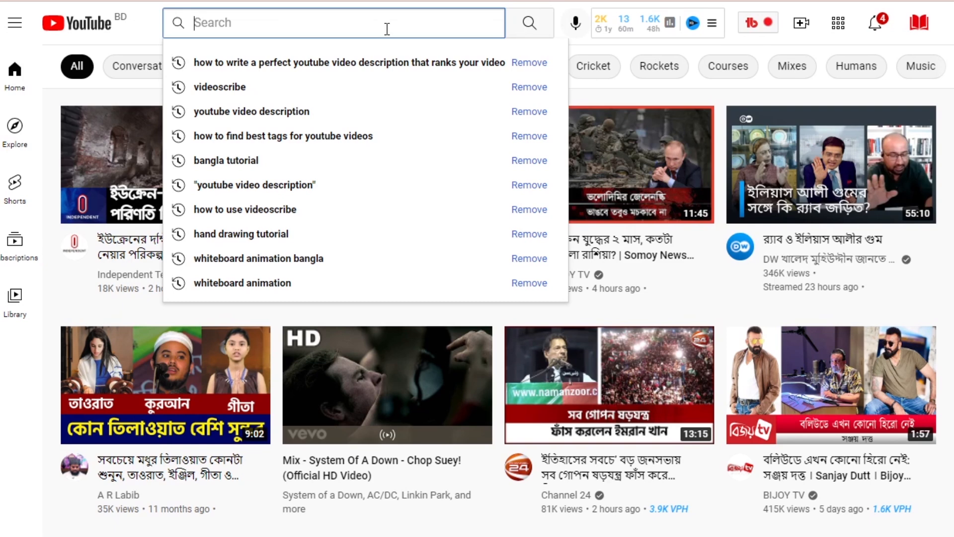
pyautogui.write('youtub')
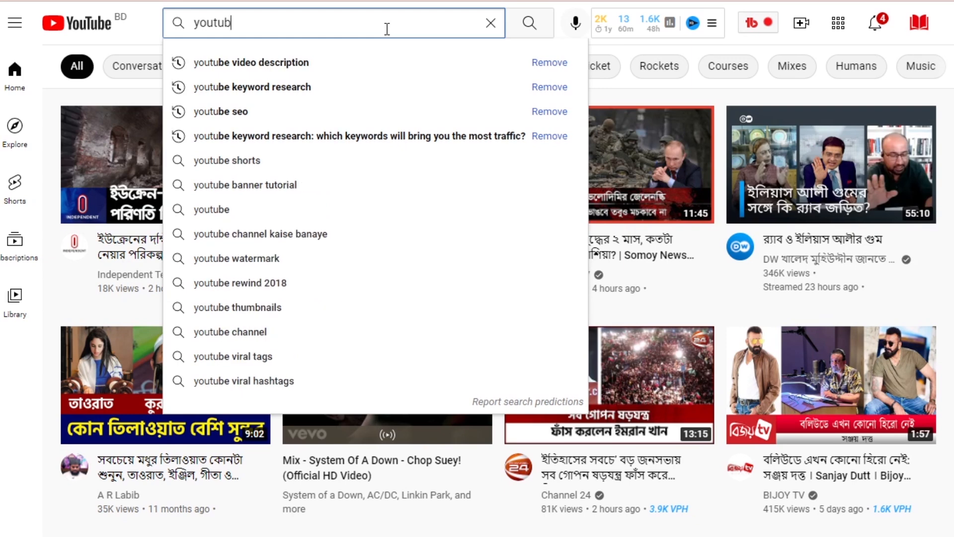
pyautogui.write('e video des')
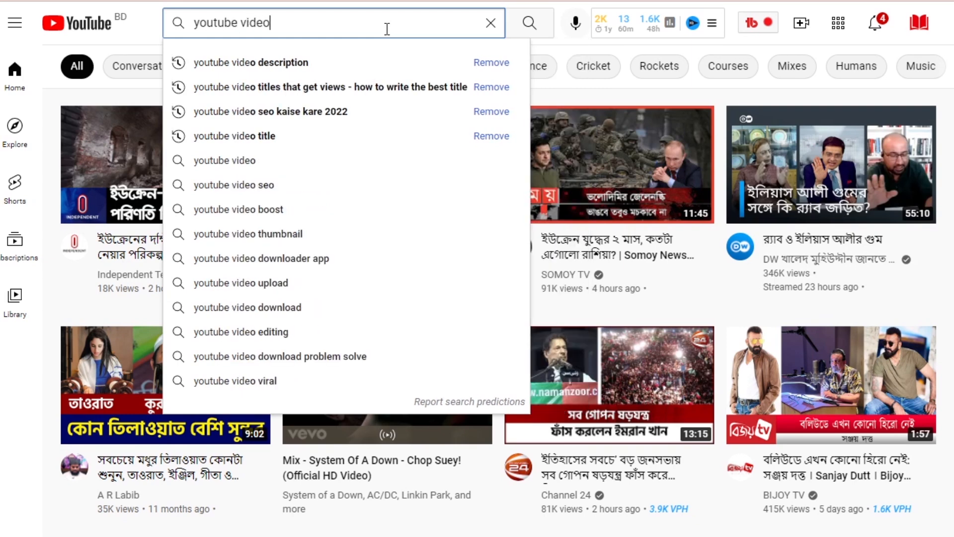
pyautogui.write('cription')
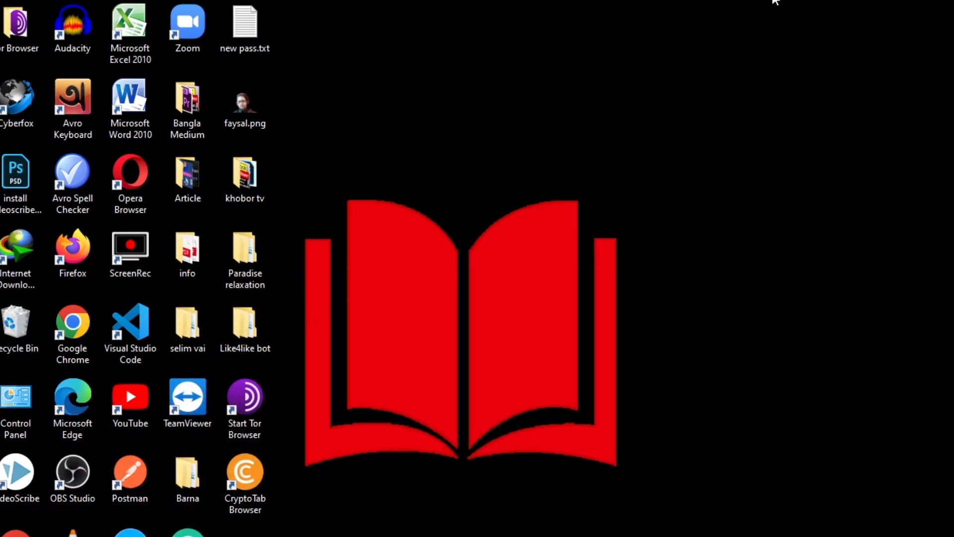
# Create a new text document on the desktop and open it in Notepad.
pyautogui.rightClick(562, 128)
pyautogui.moveTo(725, 324)
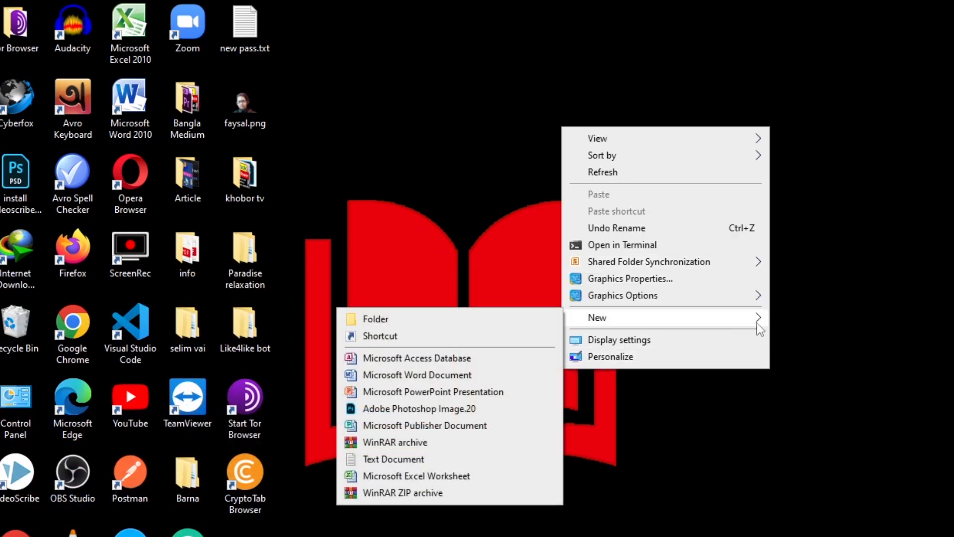
pyautogui.click(437, 458)
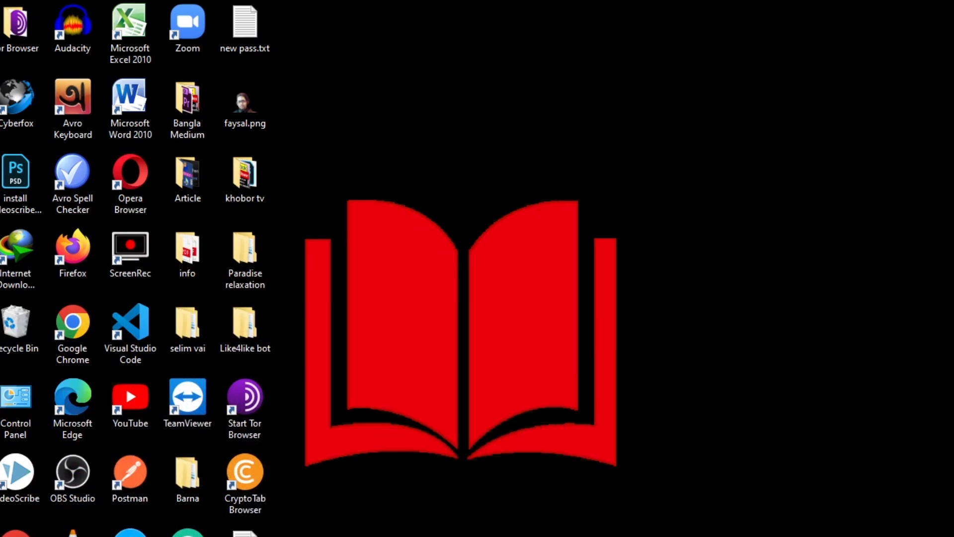
pyautogui.doubleClick(245, 534)
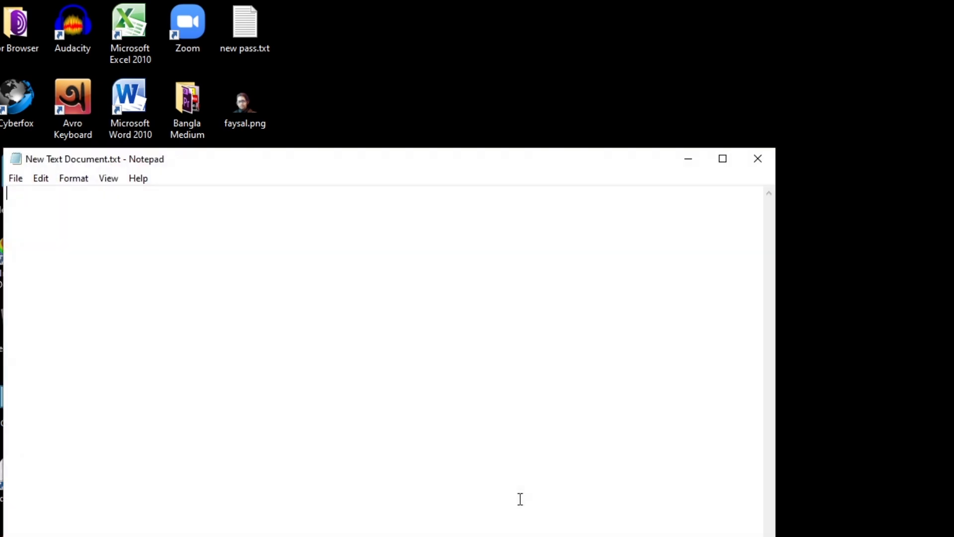
pyautogui.write('jfnjf')
pyautogui.press('BackSpace')
pyautogui.press('BackSpace')
pyautogui.press('BackSpace')
pyautogui.press('BackSpace')
pyautogui.press('BackSpace')
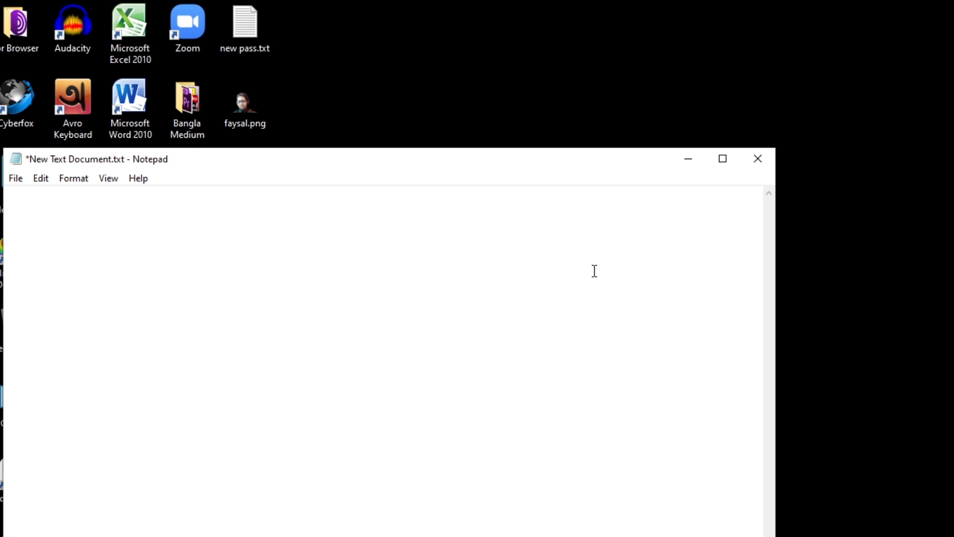
pyautogui.click(758, 158)
pyautogui.click(501, 325)
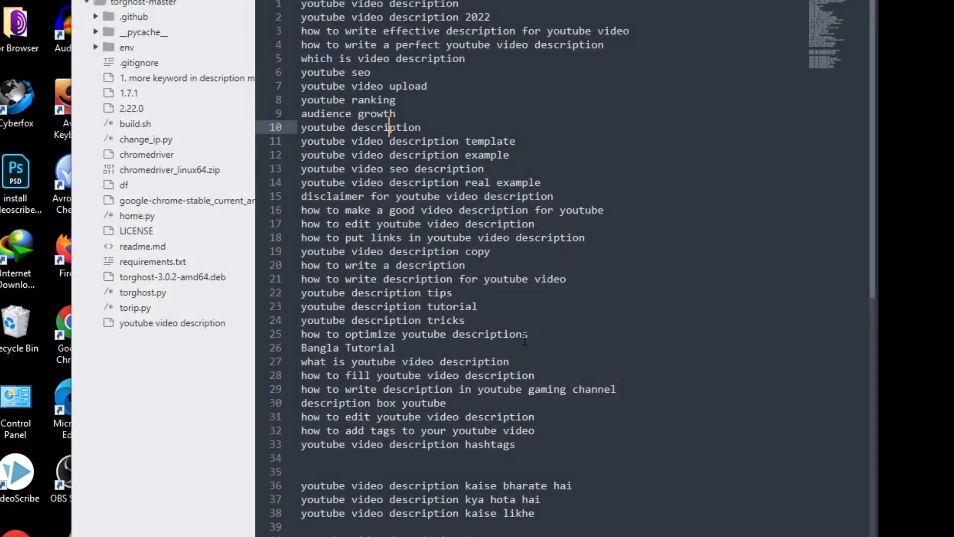
# Review the saved keyword list in the code editor, highlighting from "youtube video description template" to "youtube video description box text", and clear the selection.
pyautogui.scroll(-10, 555, 378)
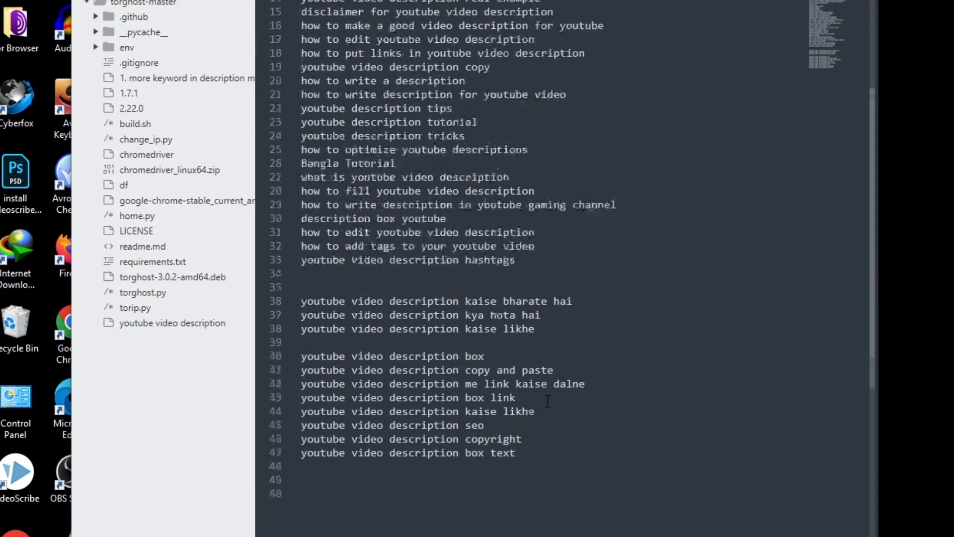
pyautogui.scroll(-2, 555, 378)
pyautogui.moveTo(528, 149); pyautogui.dragTo(303, 44)
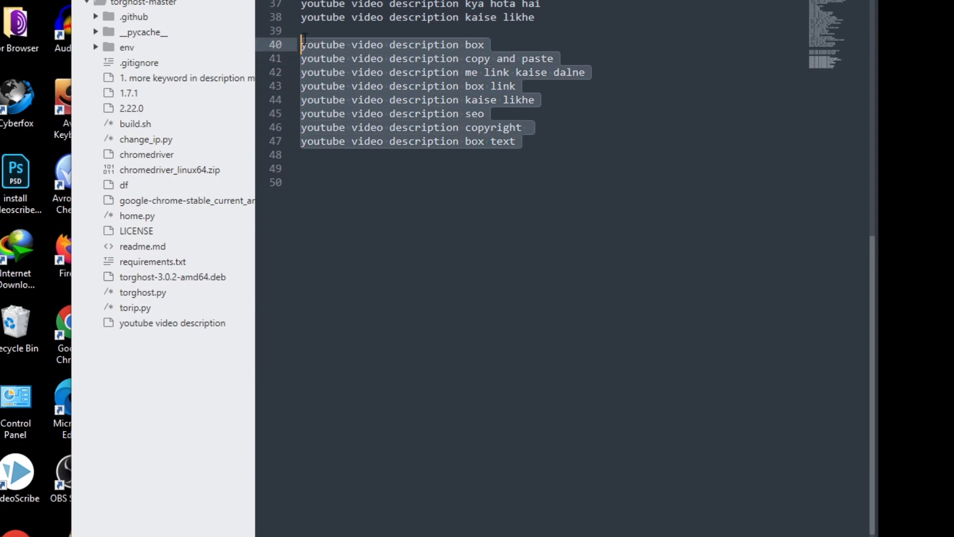
pyautogui.scroll(4, 463, 128)
pyautogui.scroll(5, 463, 128)
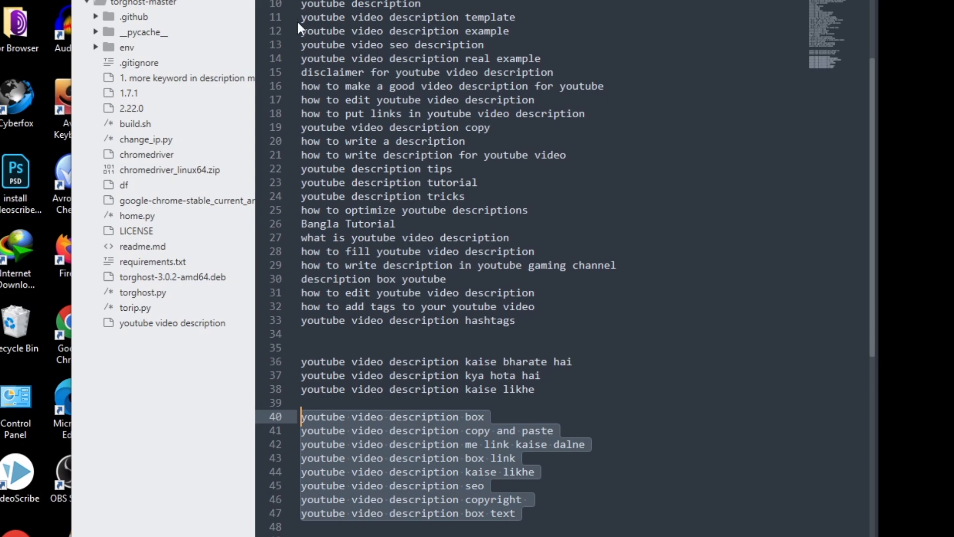
pyautogui.tripleClick(300, 21)
pyautogui.moveTo(299, 22); pyautogui.dragTo(568, 443)
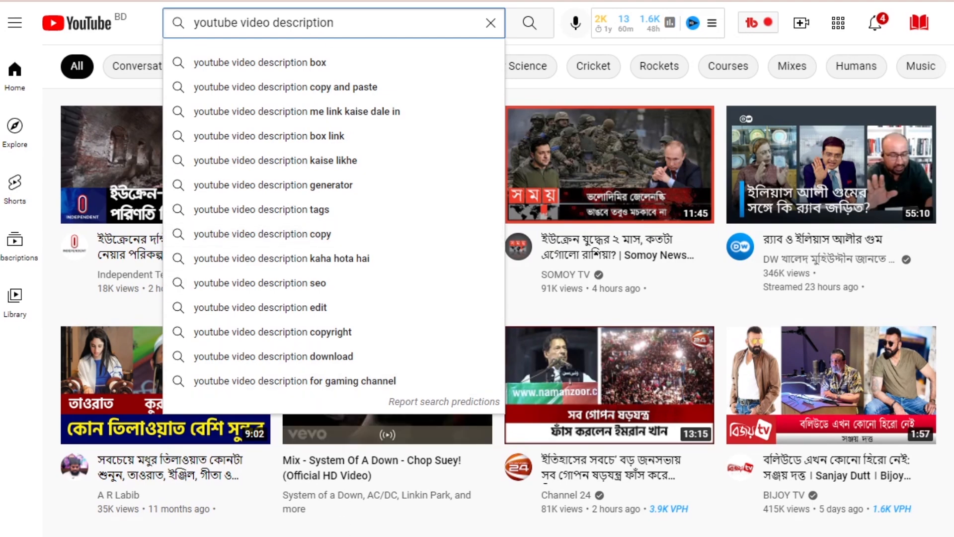
pyautogui.hotkey('alt', 'Tab')
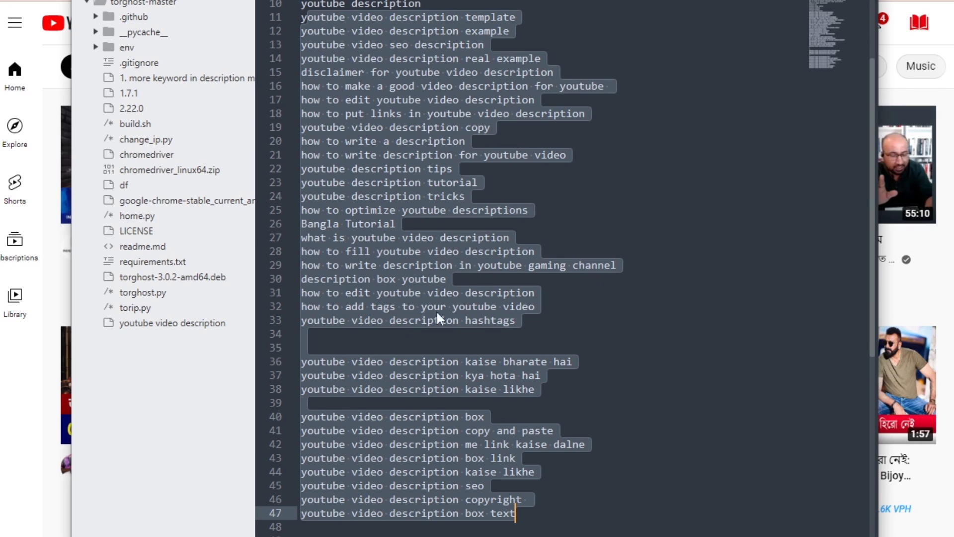
pyautogui.click(433, 169)
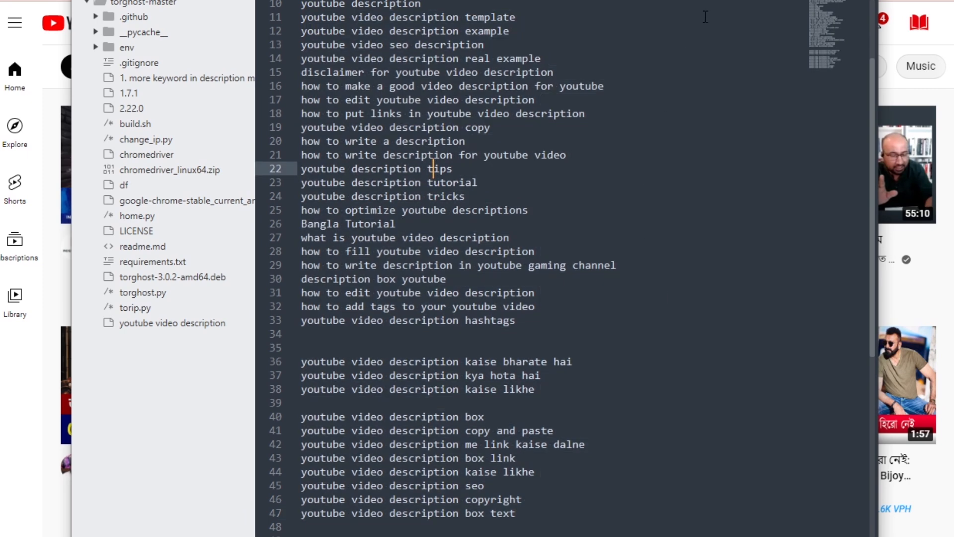
# Switch back to YouTube, run the search for "youtube video description" and examine the results and the Most Used Tags list.
pyautogui.hotkey('alt', 'Tab')
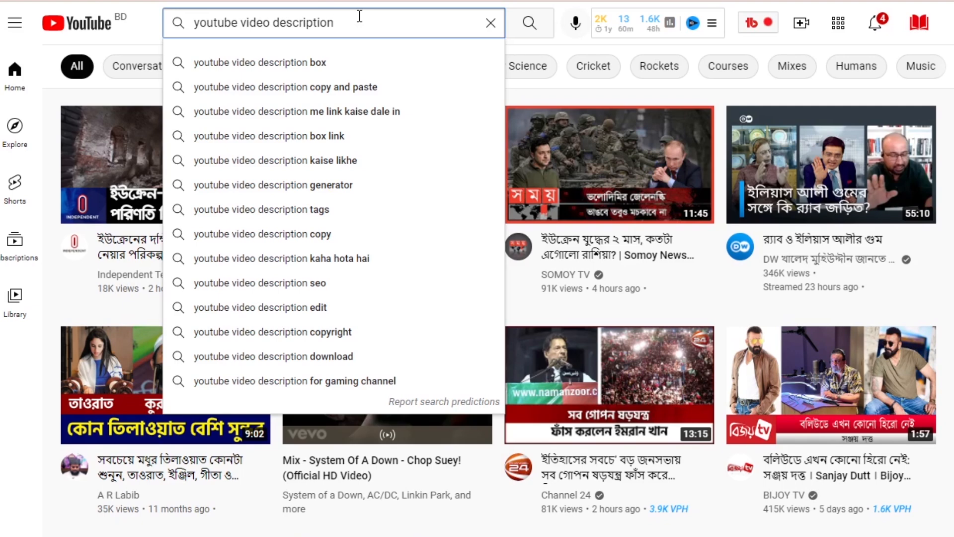
pyautogui.press('Return')
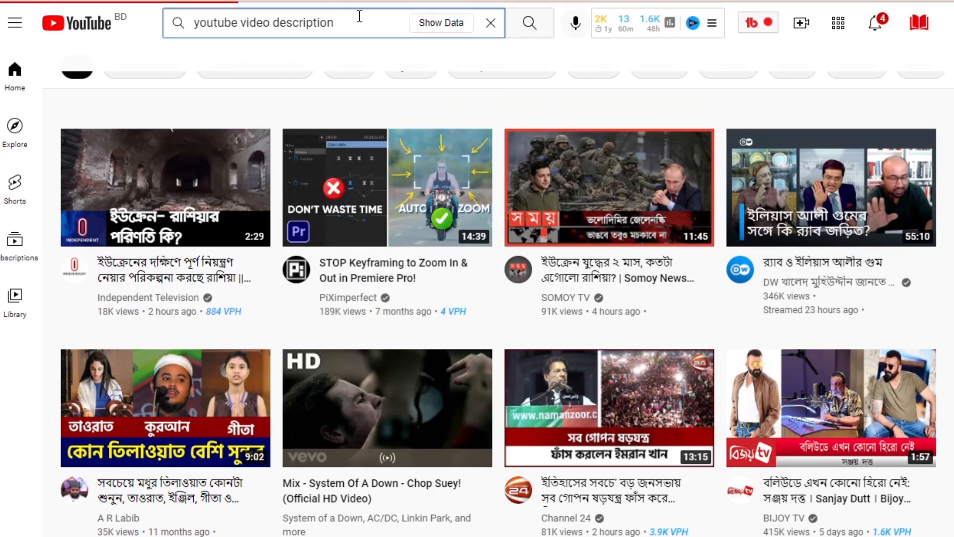
pyautogui.scroll(3, 951, 184)
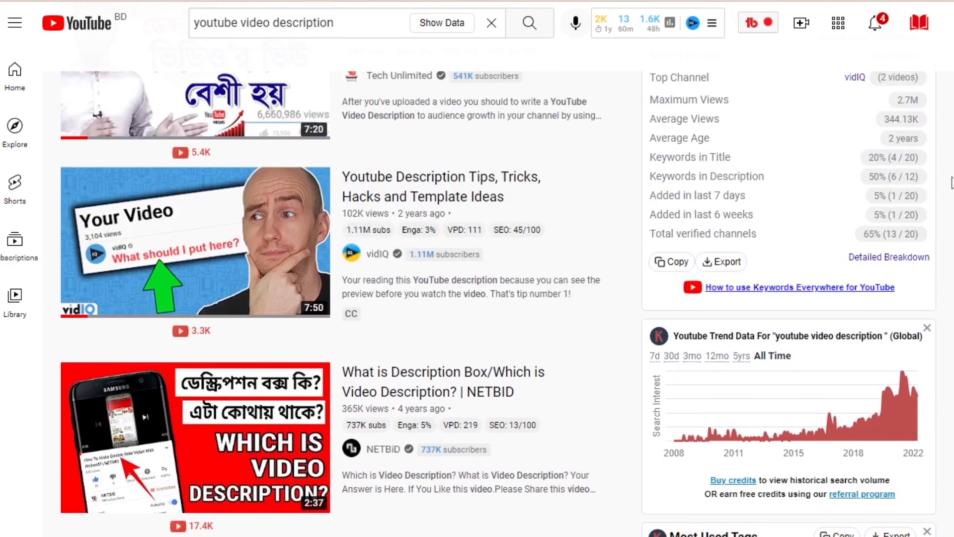
pyautogui.scroll(1, 952, 184)
pyautogui.scroll(-10, 952, 184)
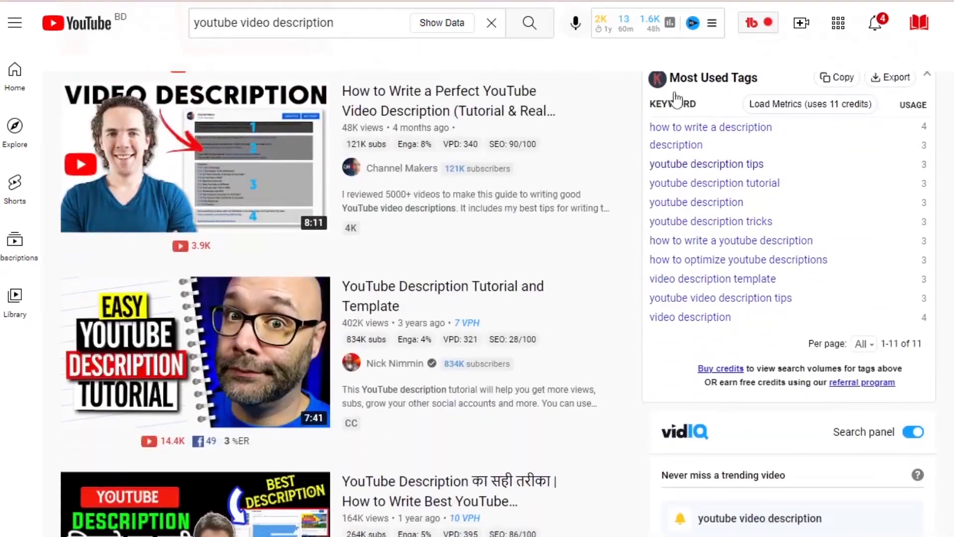
# Look over the search results and select every keyword in the Most Used Tags list, from "video description" up to "how to write a description".
pyautogui.scroll(2, 694, 106)
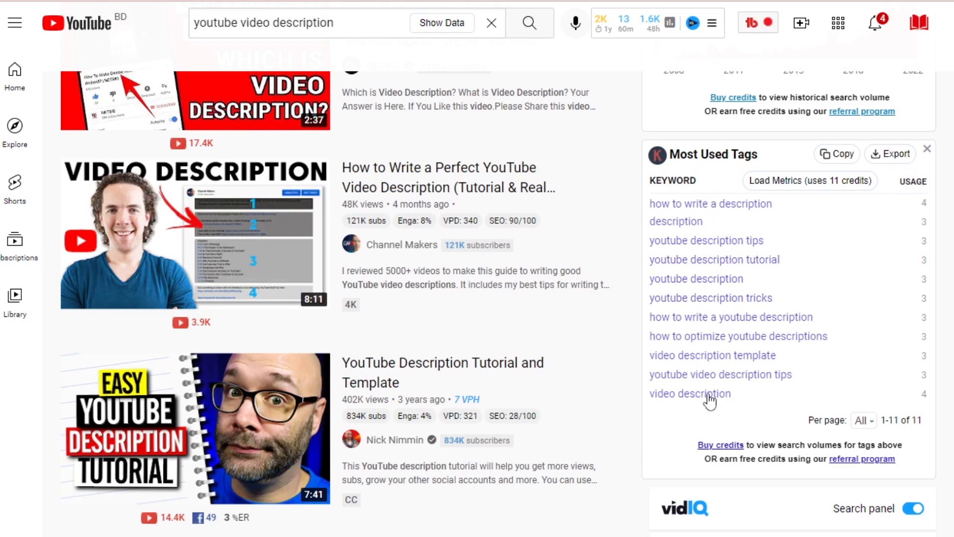
pyautogui.scroll(10, 422, 268)
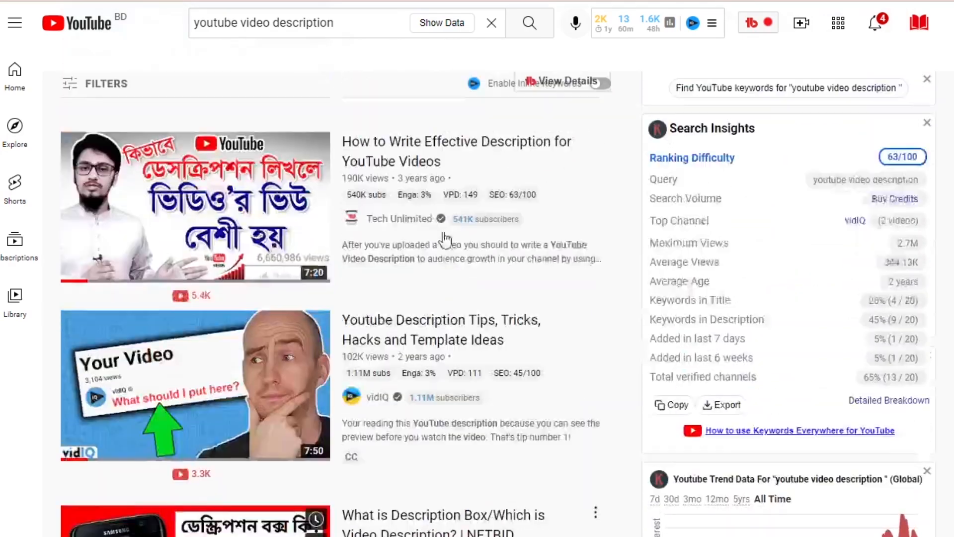
pyautogui.scroll(-15, 398, 288)
pyautogui.scroll(10, 671, 366)
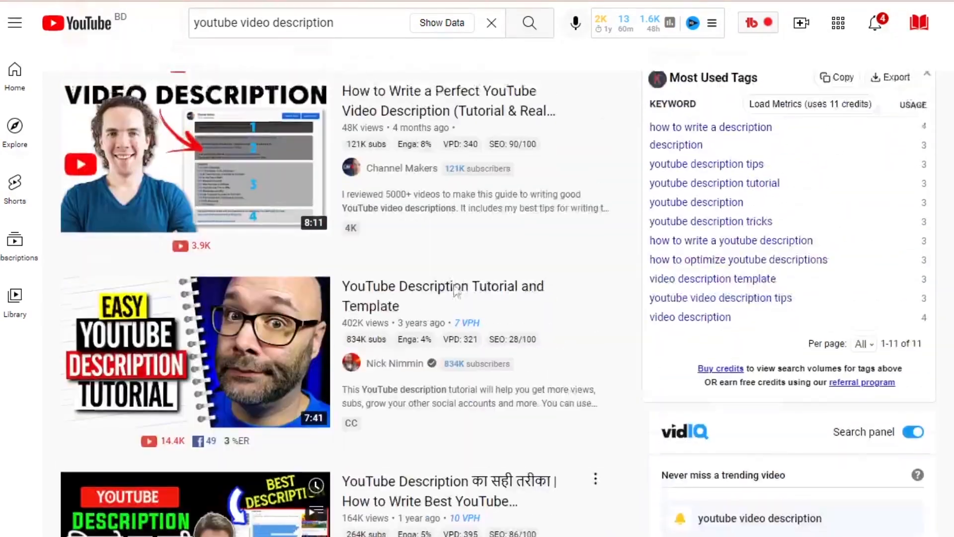
pyautogui.scroll(-3, 671, 365)
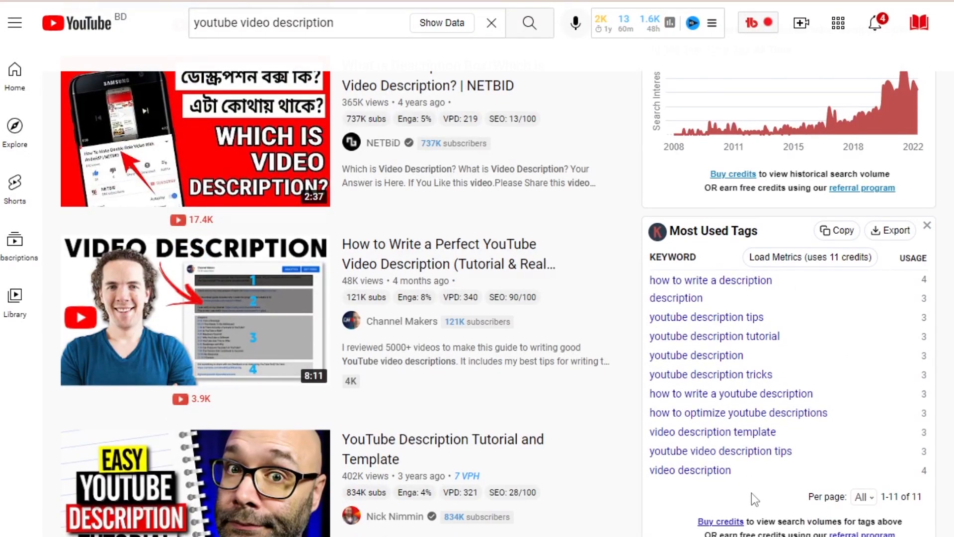
pyautogui.moveTo(751, 493); pyautogui.dragTo(651, 278)
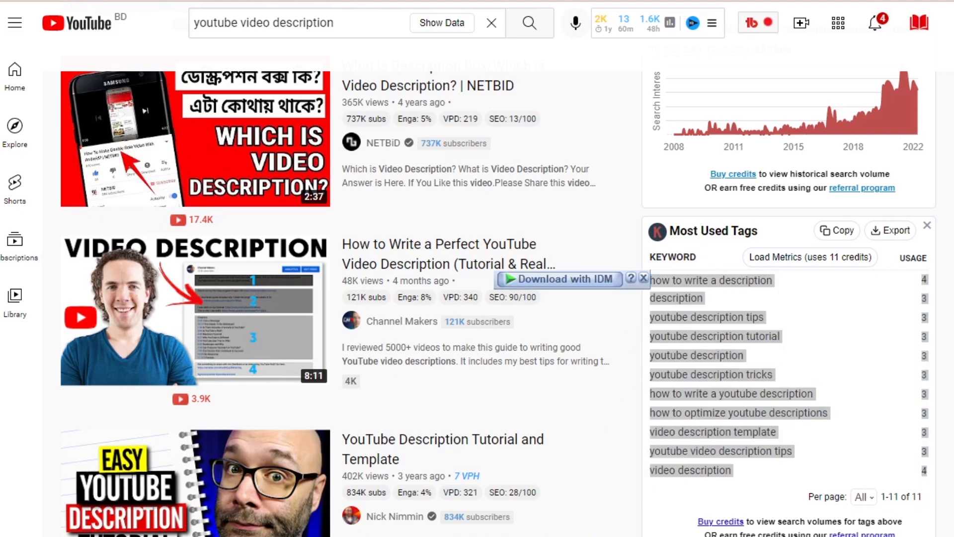
# Switch to the code editor and check the saved keywords, highlighting "youtube seo", "youtube ranking" and "youtube description", and return to YouTube.
pyautogui.hotkey('alt', 'Tab')
pyautogui.scroll(3, 547, 179)
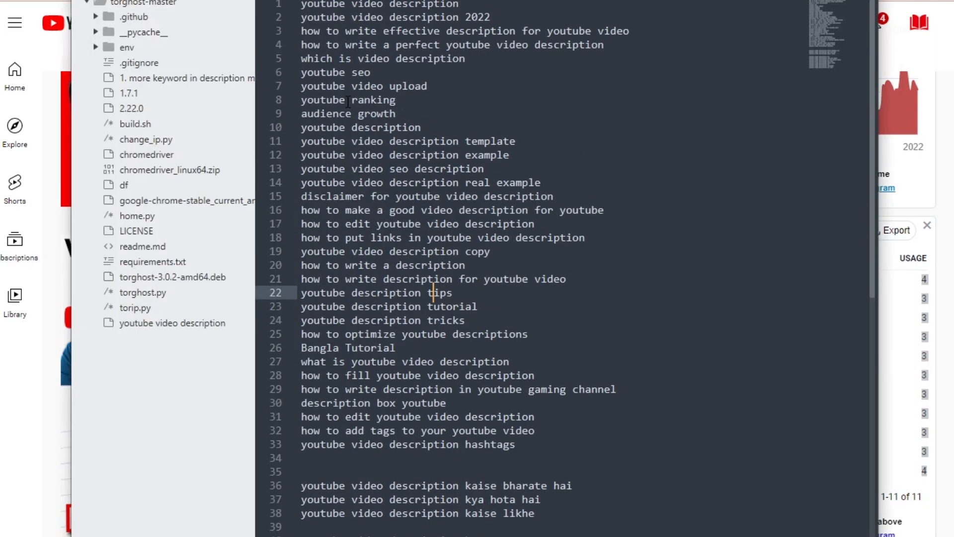
pyautogui.click(397, 77)
pyautogui.moveTo(395, 74); pyautogui.dragTo(278, 74)
pyautogui.moveTo(426, 102); pyautogui.dragTo(285, 111)
pyautogui.moveTo(449, 127); pyautogui.dragTo(272, 127)
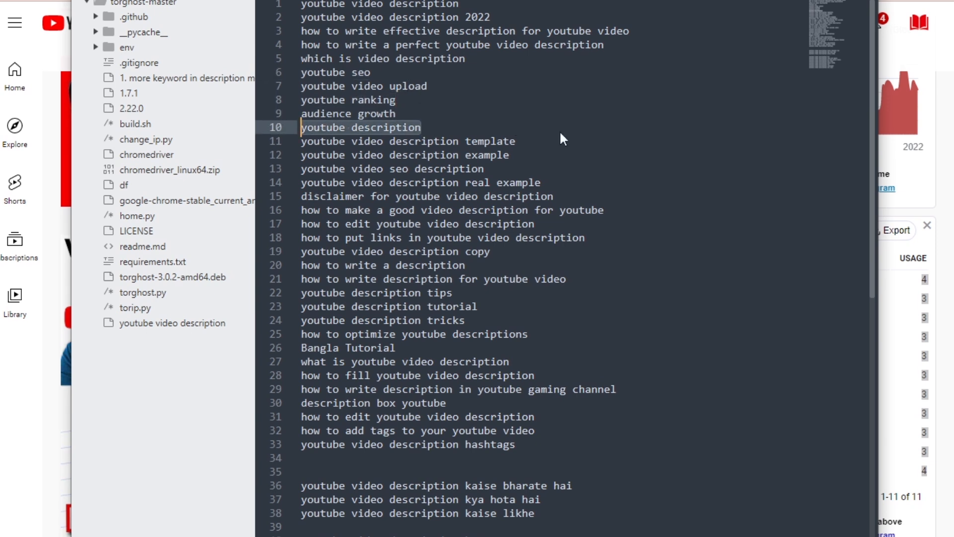
pyautogui.click(591, 122)
pyautogui.click(815, 0)
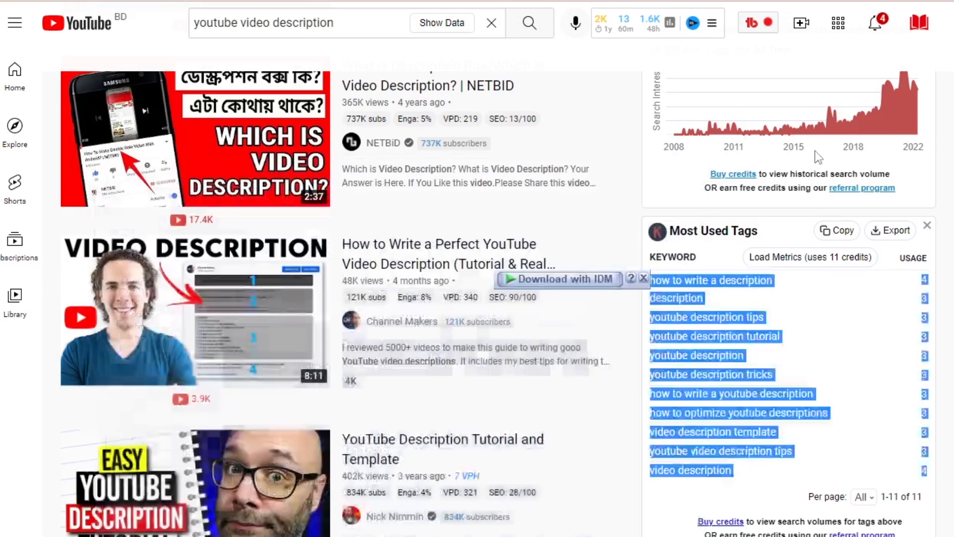
# Copy the selected Most Used Tags entries and paste them at the end of the keyword list in the code editor.
pyautogui.scroll(-10, 898, 498)
pyautogui.scroll(8, 914, 403)
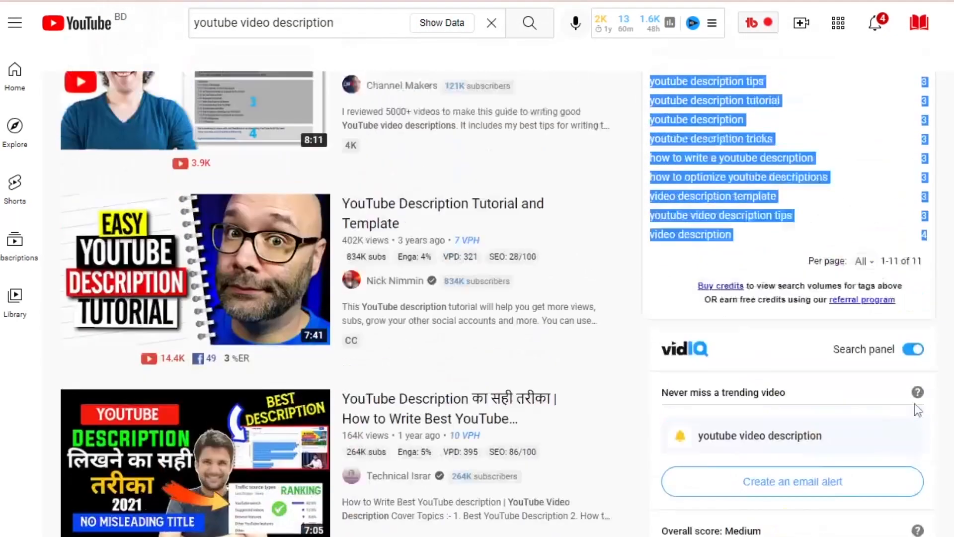
pyautogui.scroll(5, 903, 414)
pyautogui.hotkey('alt', 'Tab')
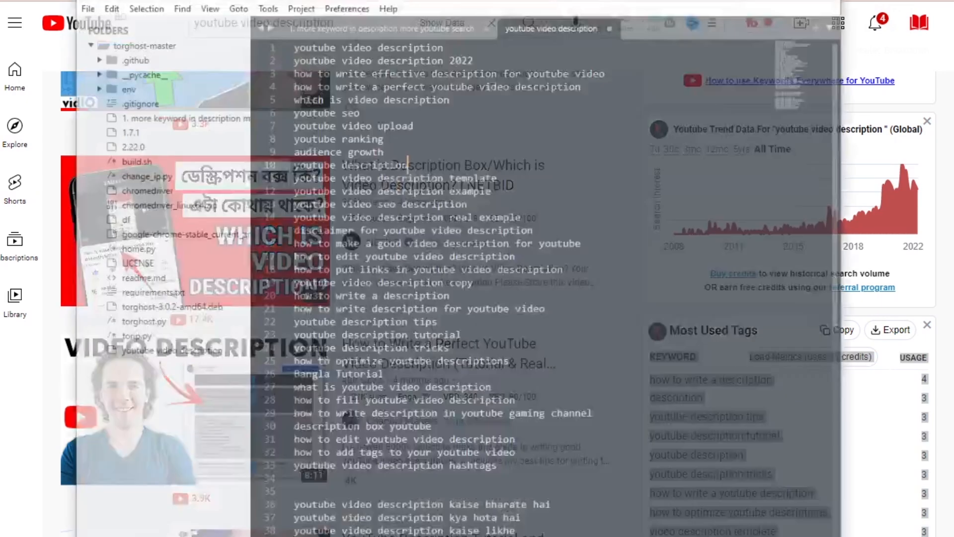
pyautogui.scroll(-10, 649, 529)
pyautogui.click(577, 326)
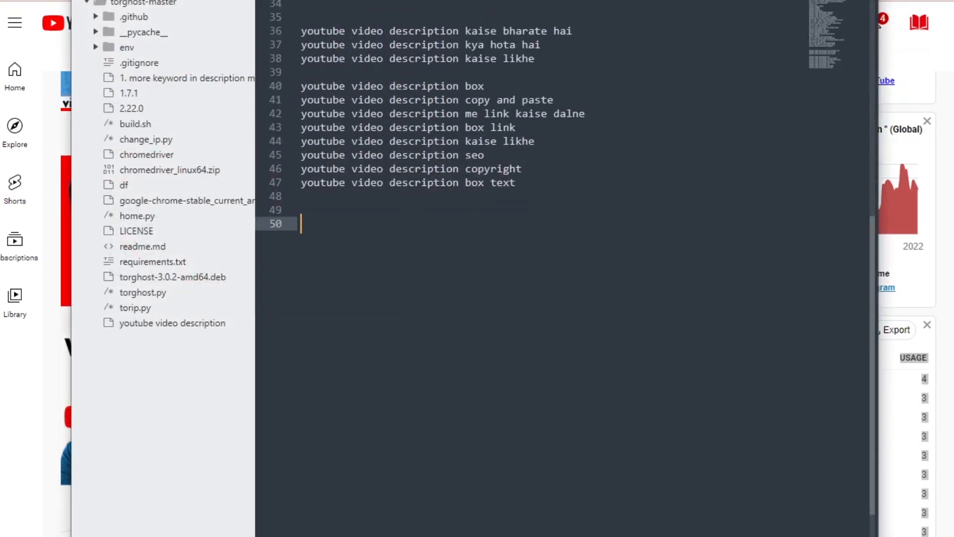
pyautogui.write('Load Metrics (uses 11 credits) KEYWORD USAGE how to write a description\t4 description\t3 youtube description tips\t3 youtube description tutorial\t3 youtube description\t3 youtube description tricks\t3 how to write a youtube description\t3 how to optimize youtube descriptions\t3 video description template\t3 youtube video description tips\t3 video description\t4')
# Remove the header lines and usage counts from the pasted tags, leaving one keyword per line, and return to YouTube.
pyautogui.click(512, 265)
pyautogui.click(515, 251)
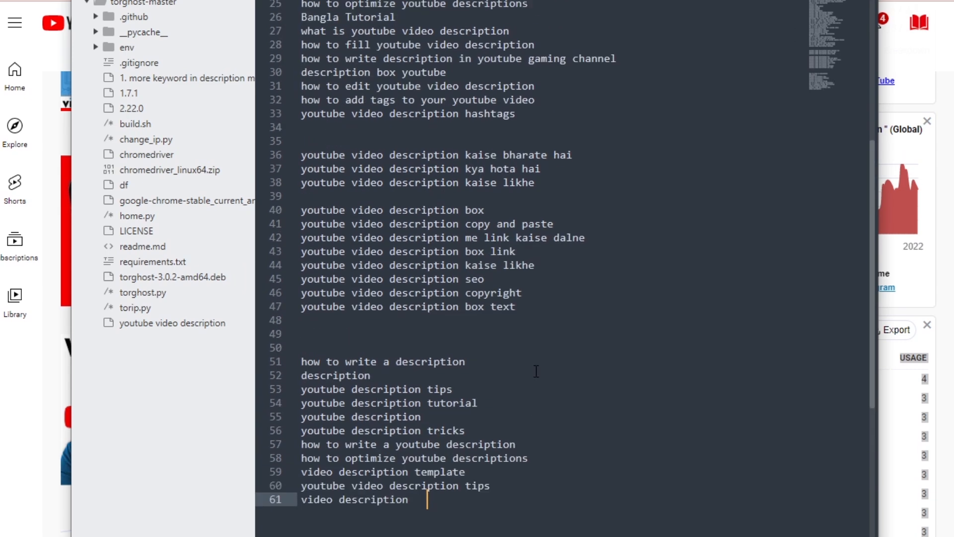
pyautogui.scroll(3, 536, 371)
pyautogui.scroll(-2, 531, 355)
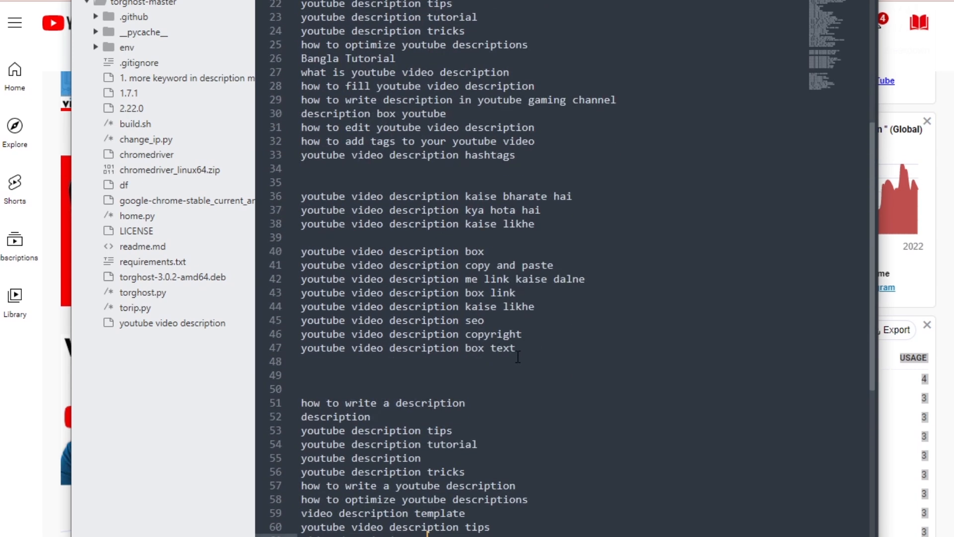
pyautogui.scroll(-3, 532, 355)
pyautogui.click(803, 1)
pyautogui.click(950, 314)
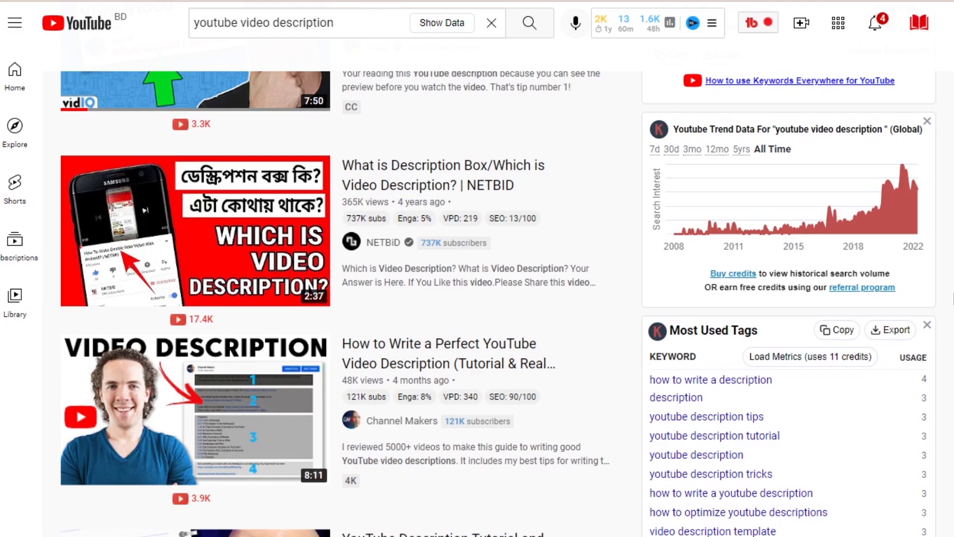
# Examine the vidIQ search panel's overall score, volume and competition, and the scores of the top related opportunities.
pyautogui.scroll(-15, 837, 193)
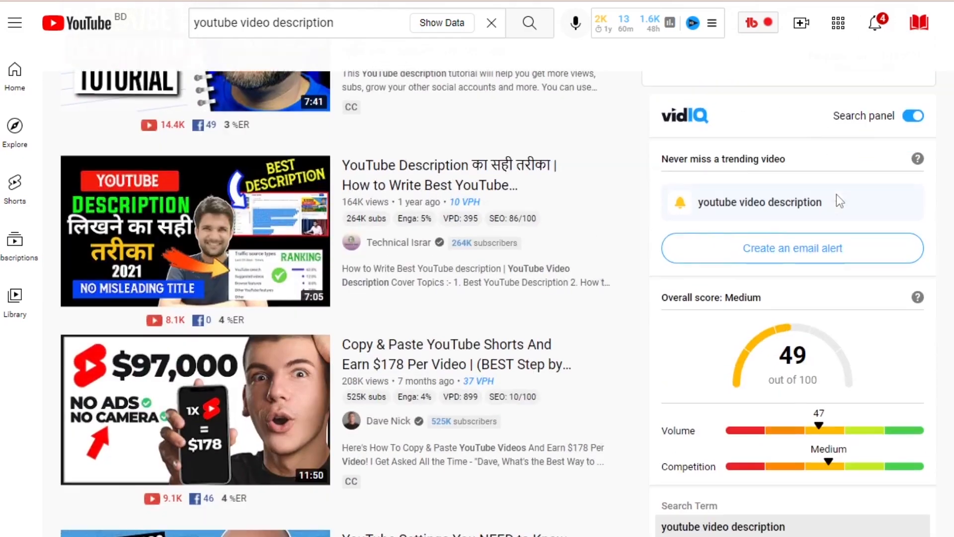
pyautogui.scroll(-10, 850, 184)
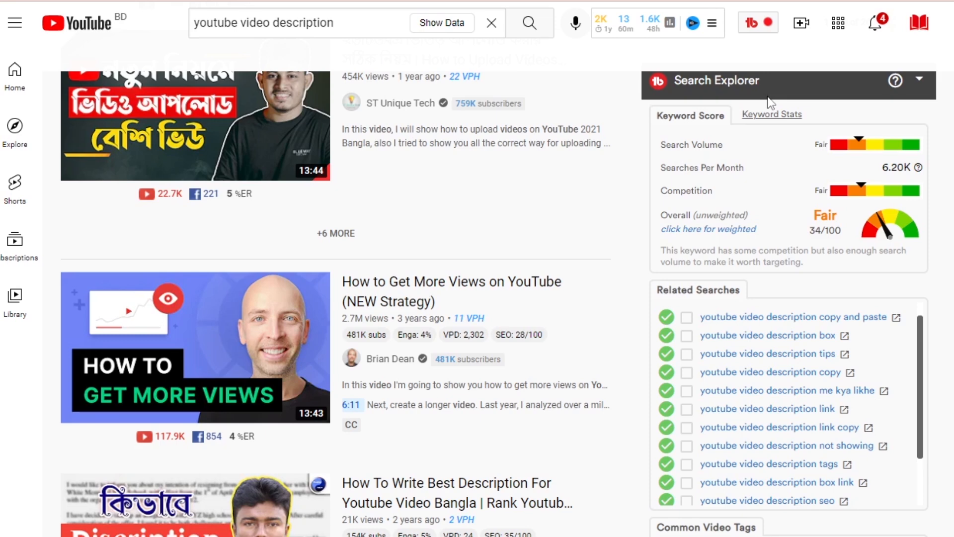
pyautogui.scroll(-10, 770, 103)
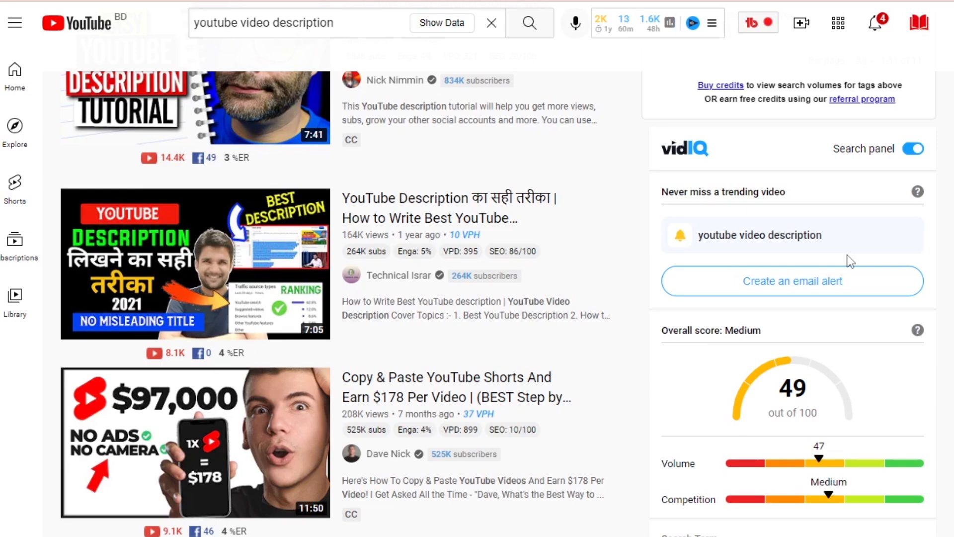
pyautogui.scroll(-5, 836, 254)
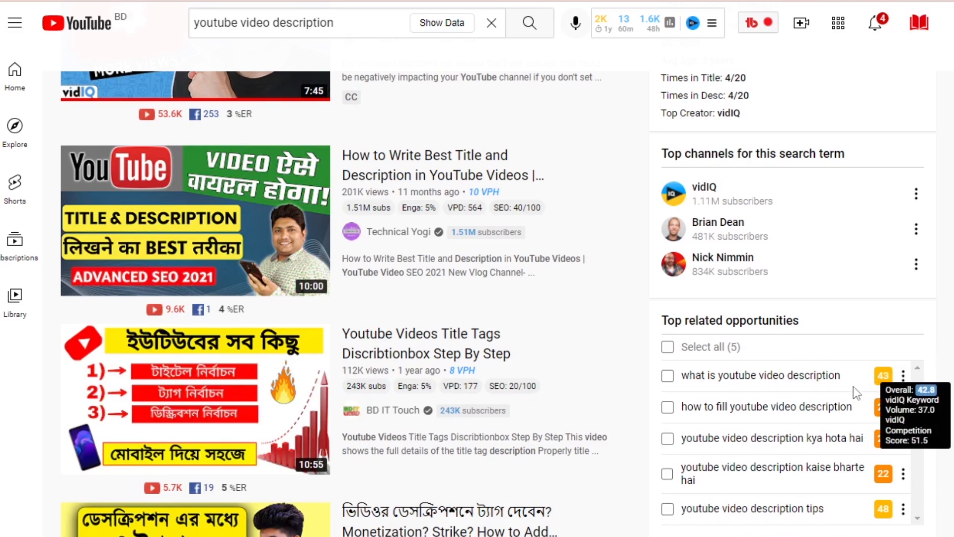
pyautogui.moveTo(886, 371)
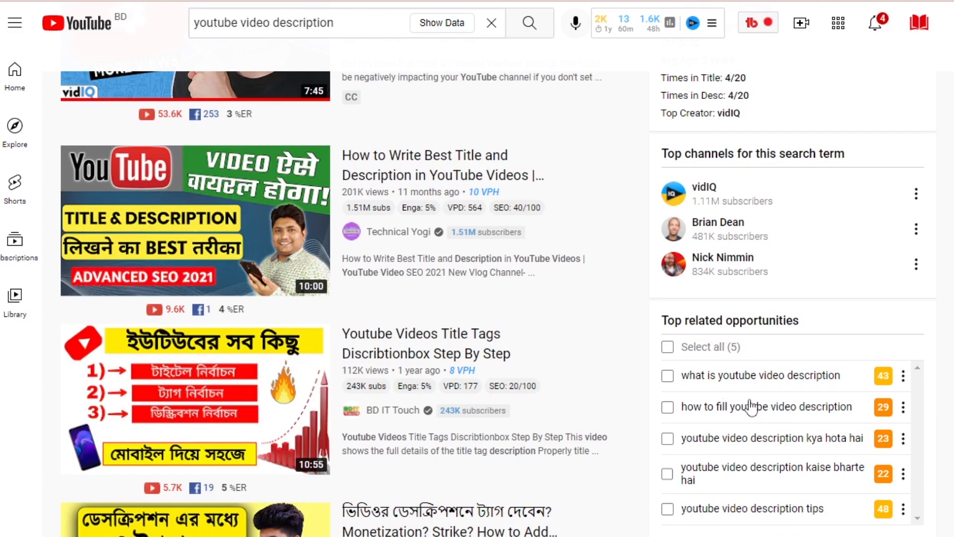
pyautogui.scroll(-3, 750, 406)
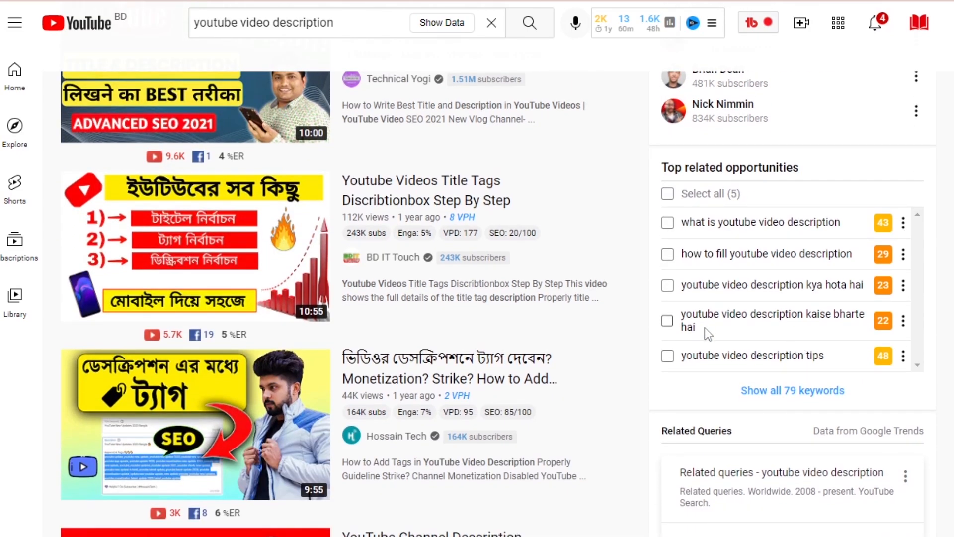
# Examine the Search Explorer's keyword score and Related Searches, and the Related Queries from Google Trends.
pyautogui.scroll(-3, 813, 361)
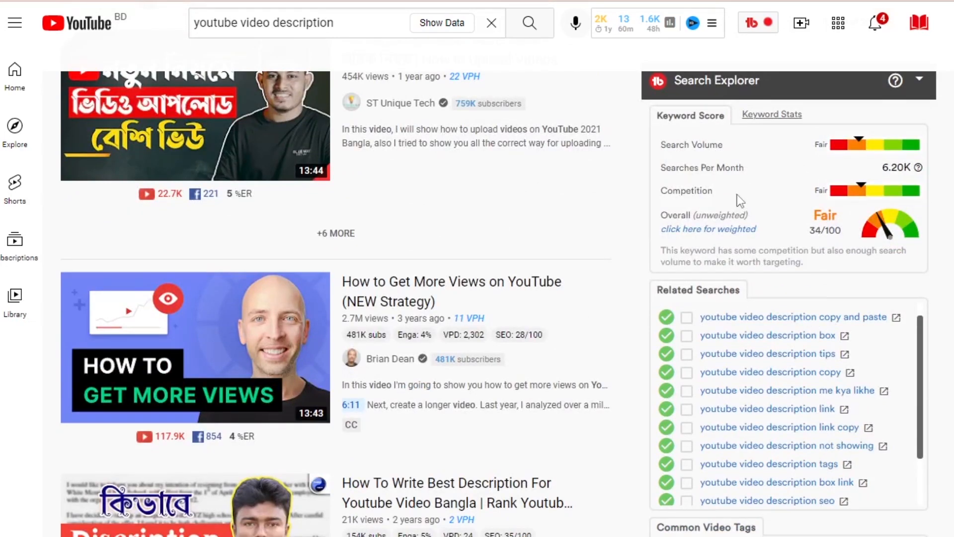
pyautogui.scroll(-5, 853, 335)
pyautogui.scroll(3, 845, 240)
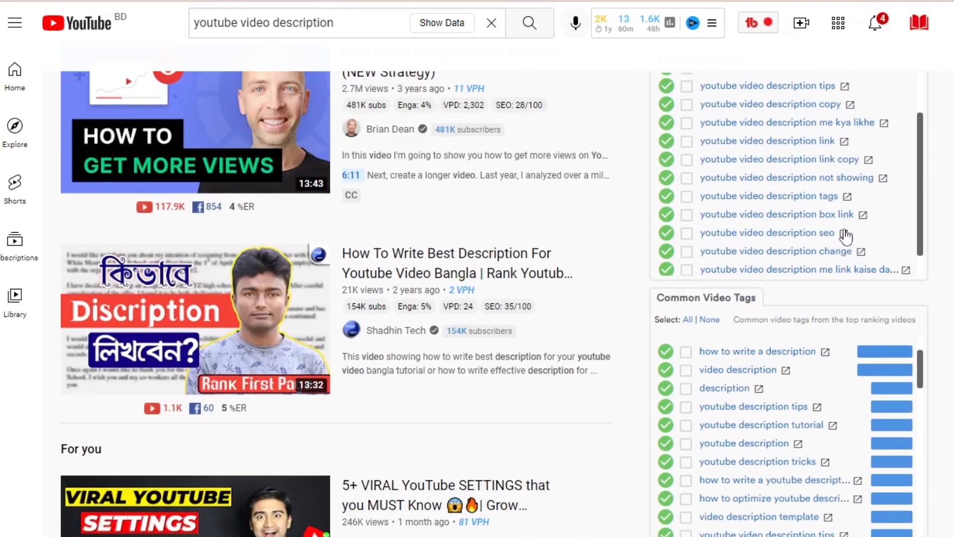
pyautogui.scroll(12, 842, 398)
pyautogui.scroll(10, 839, 380)
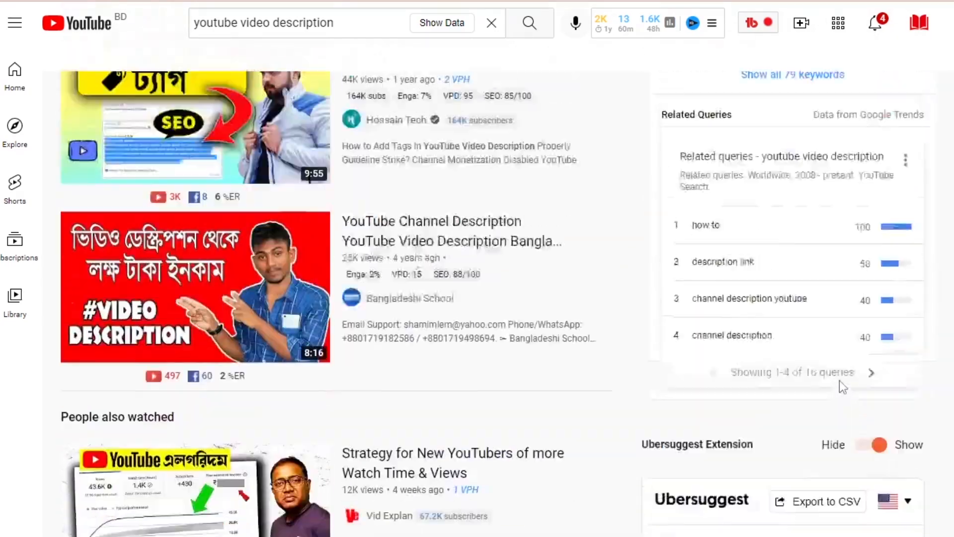
pyautogui.scroll(-15, 862, 400)
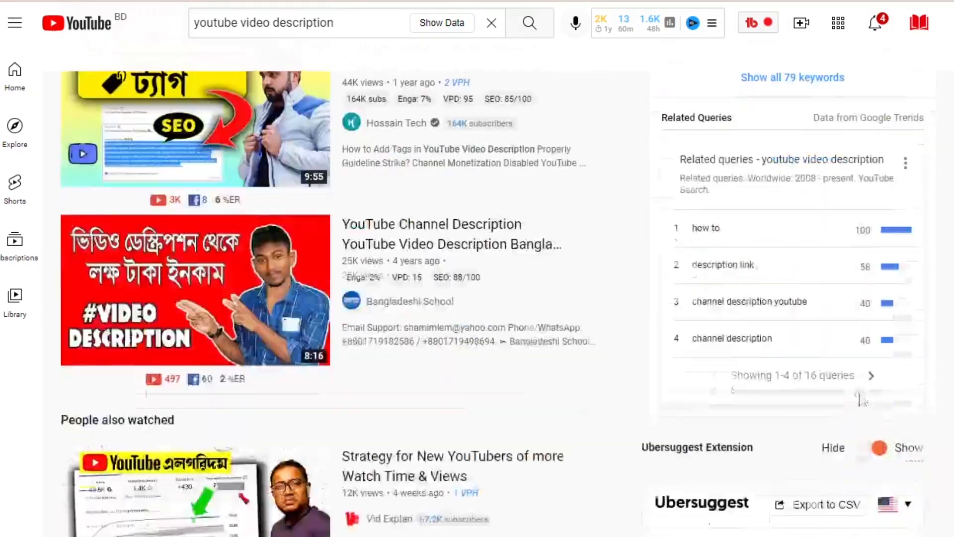
pyautogui.scroll(3, 783, 226)
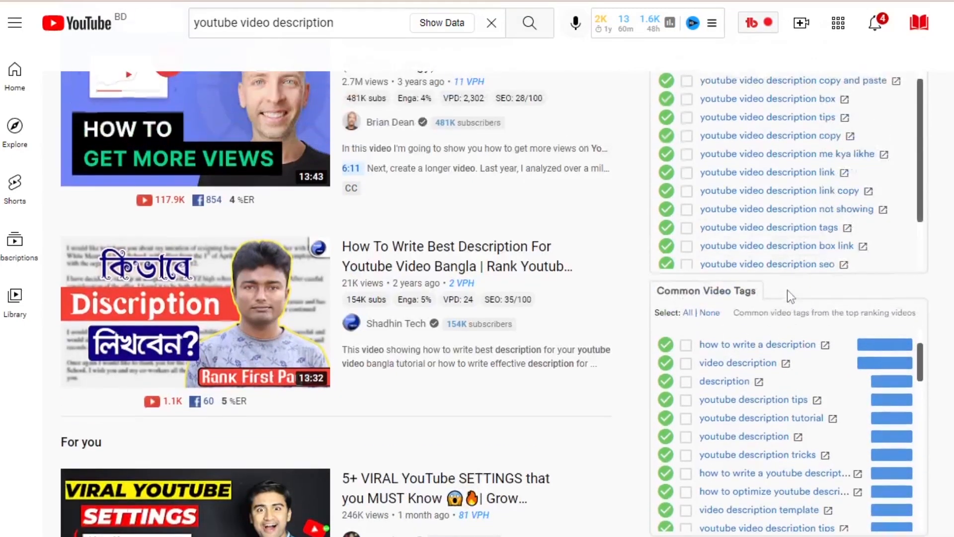
# Browse the Common Video Tags list down to its copy options, trying out the selection of all tags and clearing it.
pyautogui.scroll(-6, 841, 464)
pyautogui.scroll(-8, 855, 452)
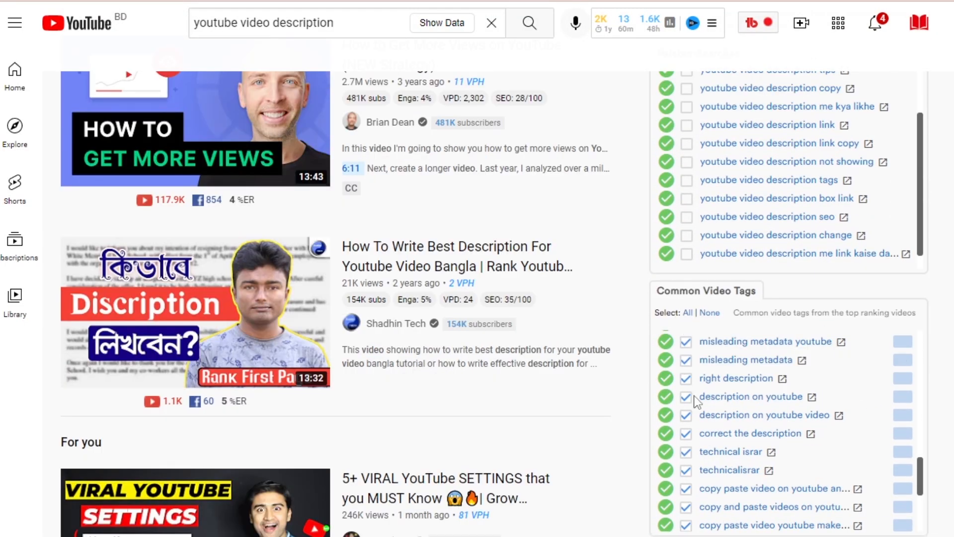
pyautogui.scroll(-4, 719, 424)
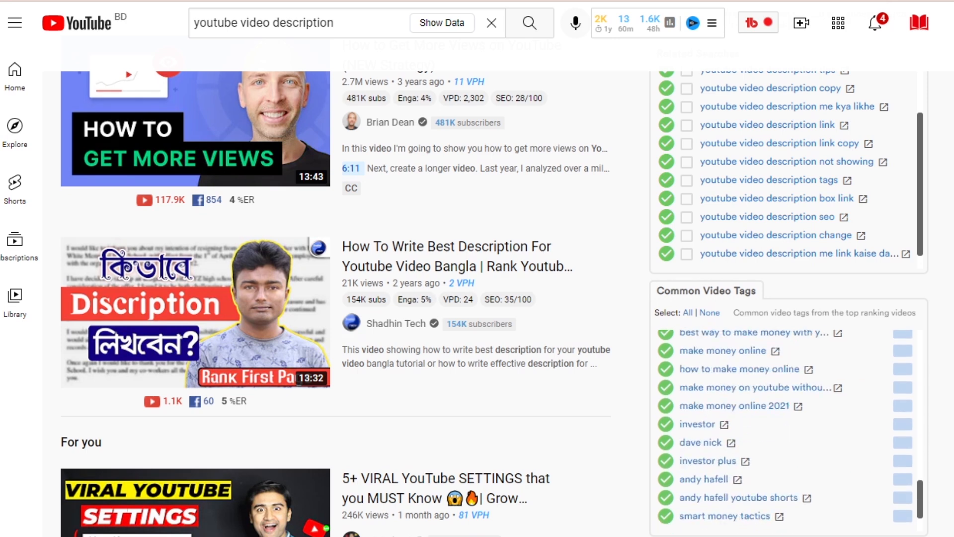
pyautogui.scroll(-3, 849, 528)
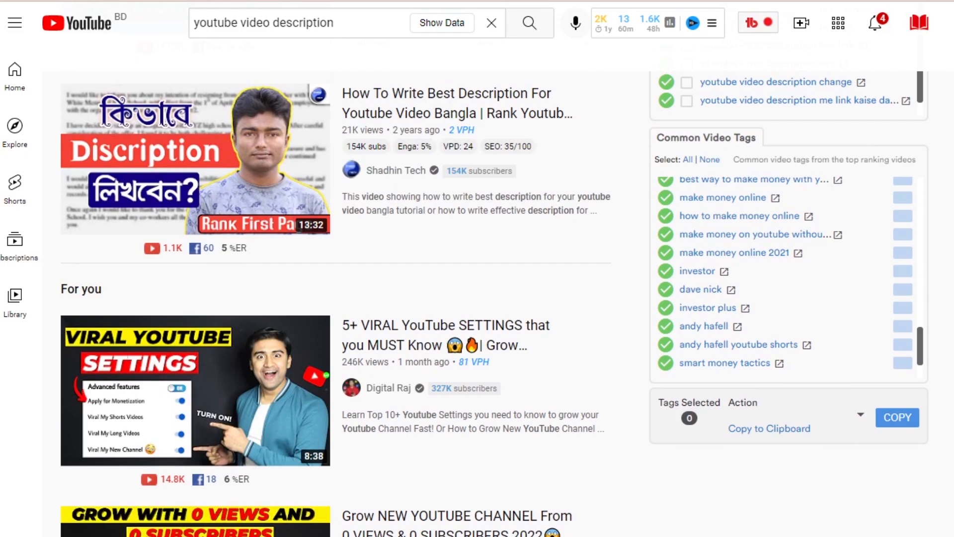
# Switch to the code editor and highlight the saved keywords from "youtube video description" to "youtube video description hashtags".
pyautogui.hotkey('alt', 'Tab')
pyautogui.scroll(10, 476, 456)
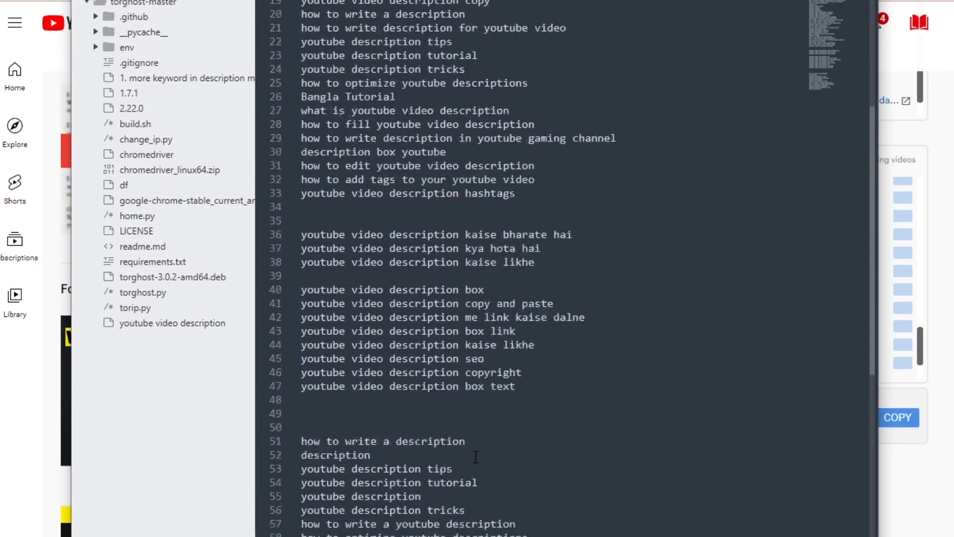
pyautogui.moveTo(301, 4); pyautogui.dragTo(527, 446)
# Return to YouTube and re-examine the Ubersuggest keywords, the Search Explorer and the Most Used Tags for the search.
pyautogui.hotkey('alt', 'Tab')
pyautogui.scroll(10, 865, 298)
pyautogui.scroll(-15, 860, 361)
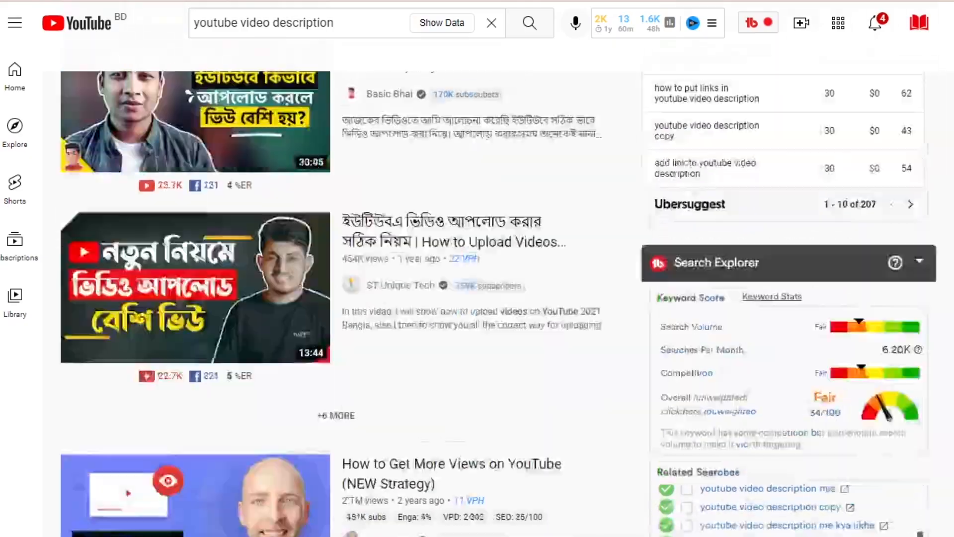
pyautogui.scroll(15, 860, 361)
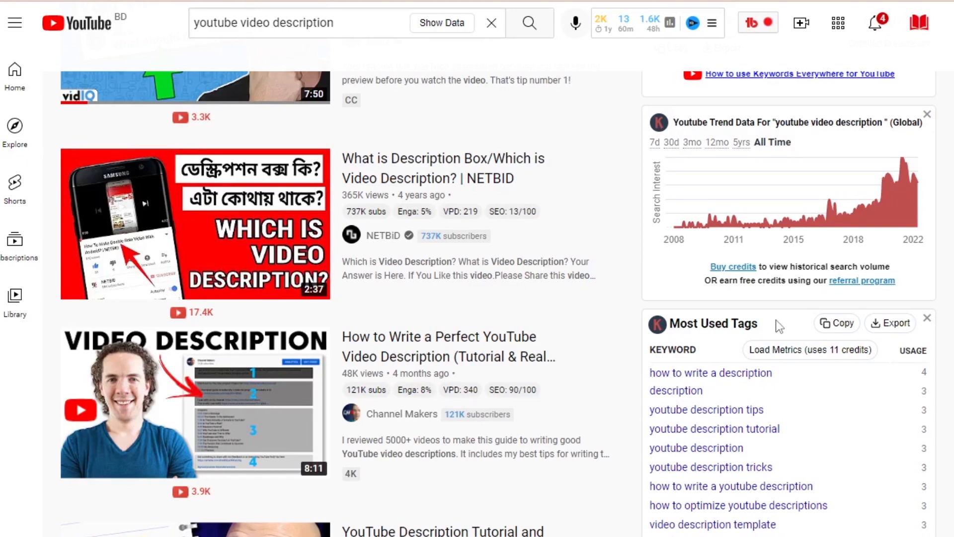
# Switch to the code editor and read through the full collected keyword list.
pyautogui.hotkey('alt', 'Tab')
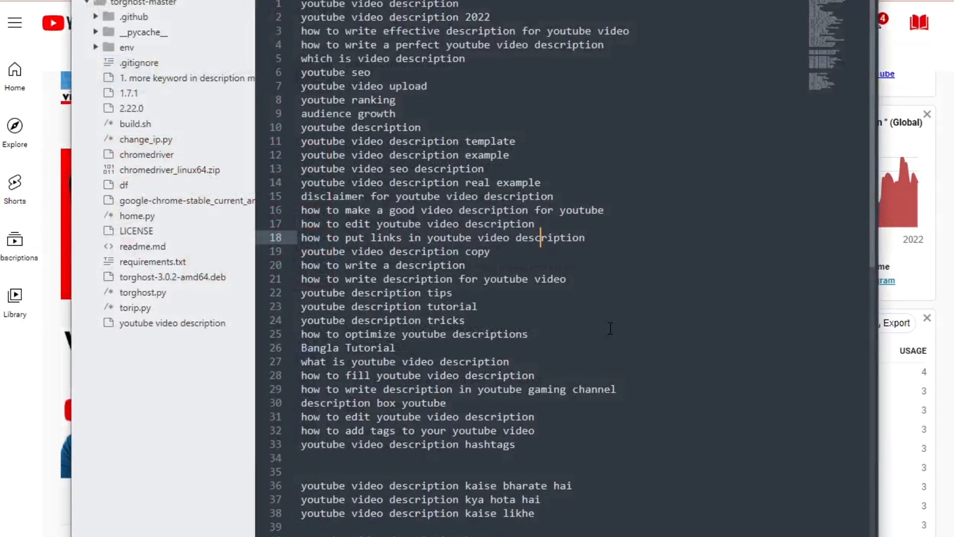
pyautogui.scroll(-3, 497, 159)
pyautogui.scroll(3, 502, 298)
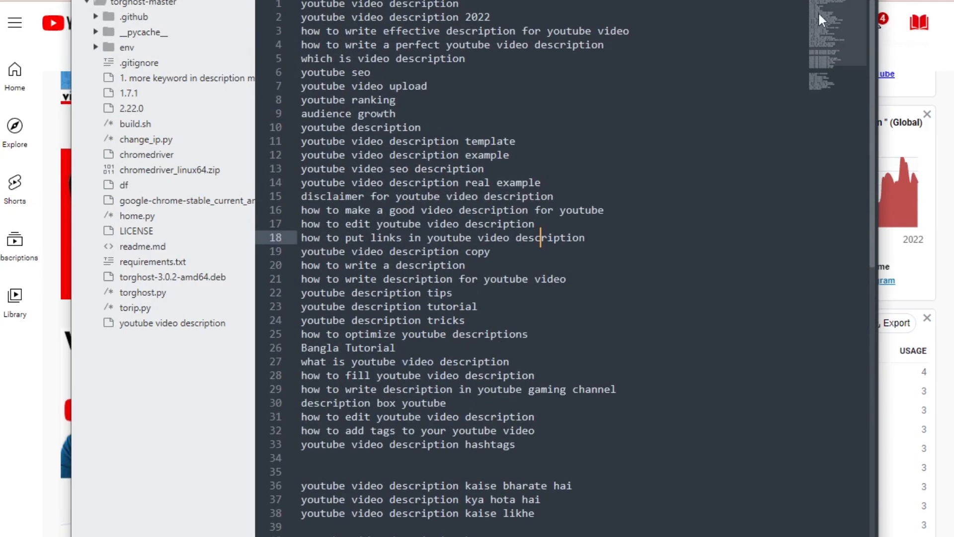
pyautogui.scroll(-5, 477, 135)
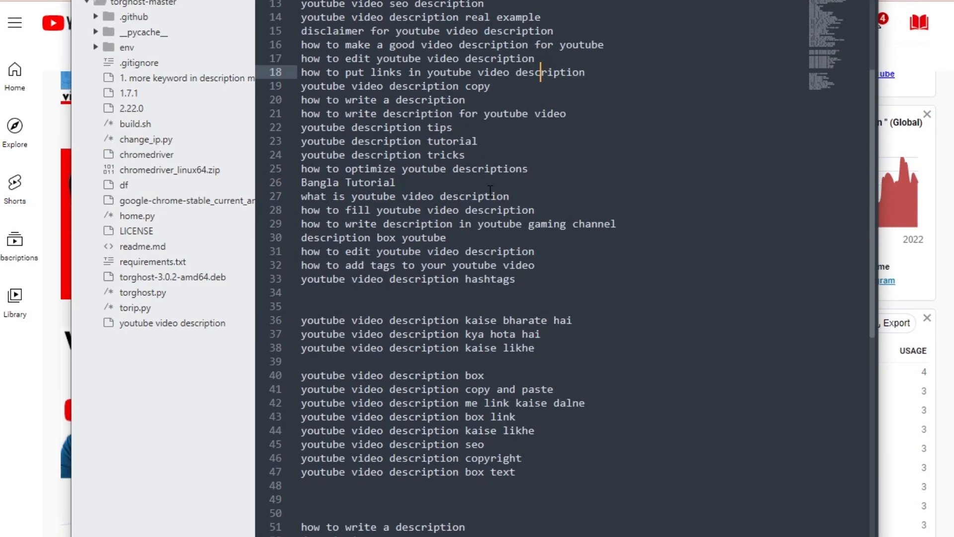
pyautogui.scroll(5, 643, 339)
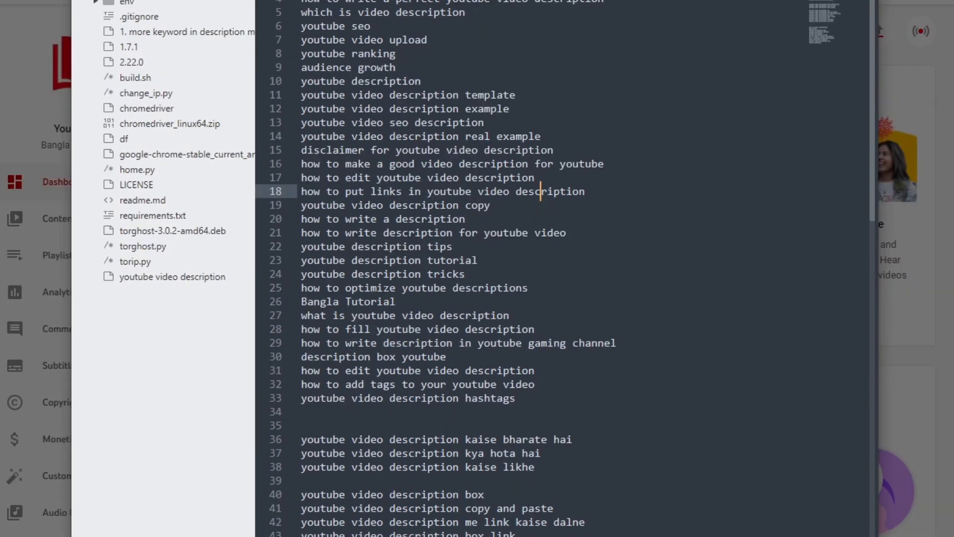
# Switch to the YouTube Studio video details and highlight the character limit of the Tags field.
pyautogui.hotkey('alt', 'Tab')
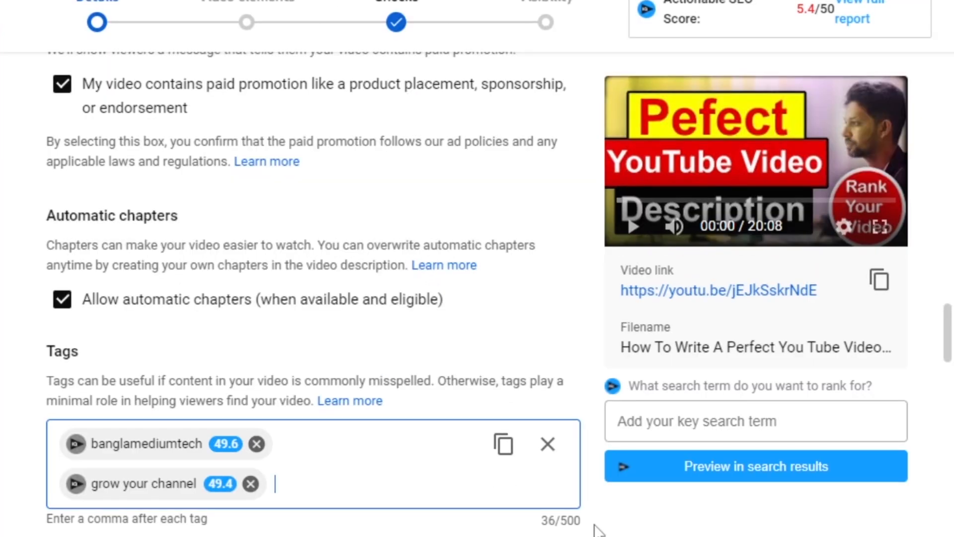
pyautogui.moveTo(526, 463); pyautogui.dragTo(549, 466)
pyautogui.click(596, 529)
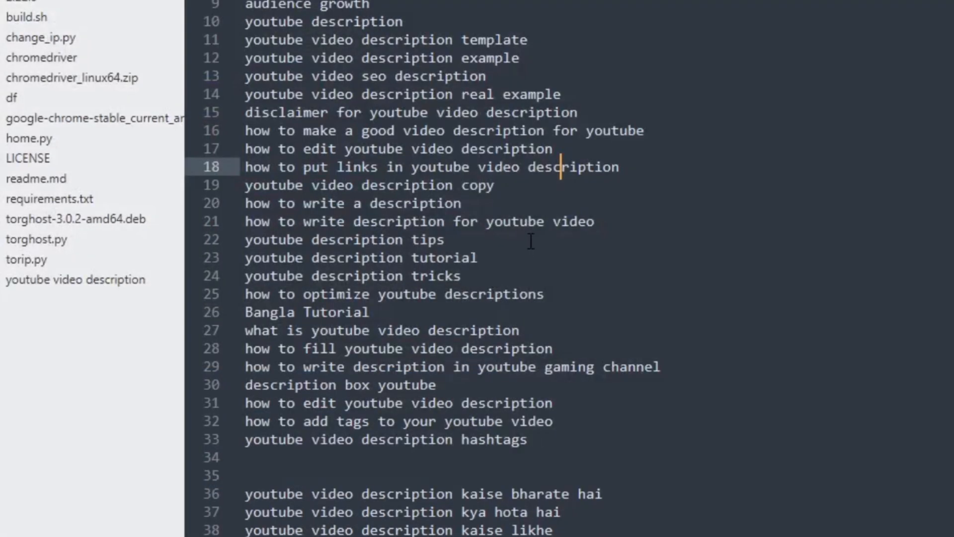
# Review the keyword list in the code editor and highlight its last entries, from "youtube description tricks" to "video description".
pyautogui.scroll(-6, 531, 241)
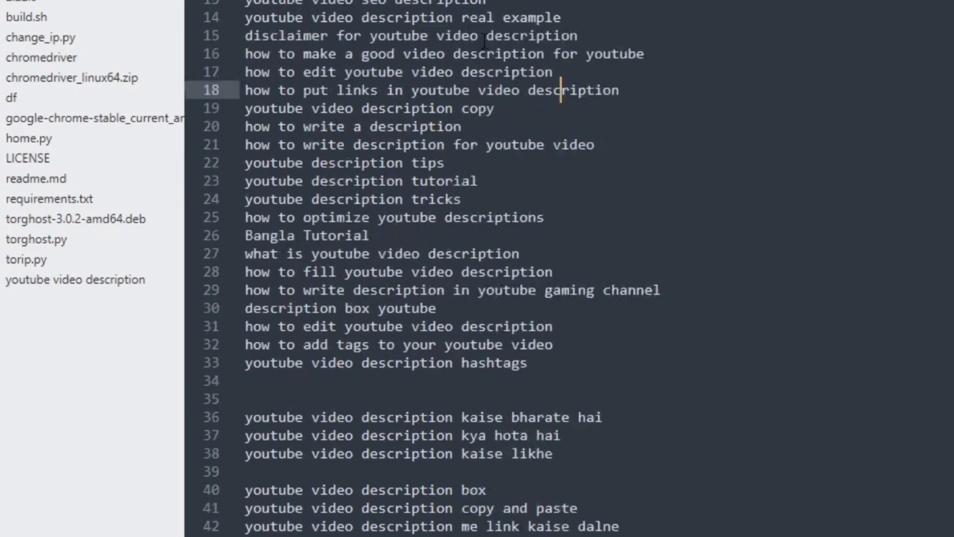
pyautogui.scroll(5, 472, 163)
pyautogui.scroll(-8, 471, 164)
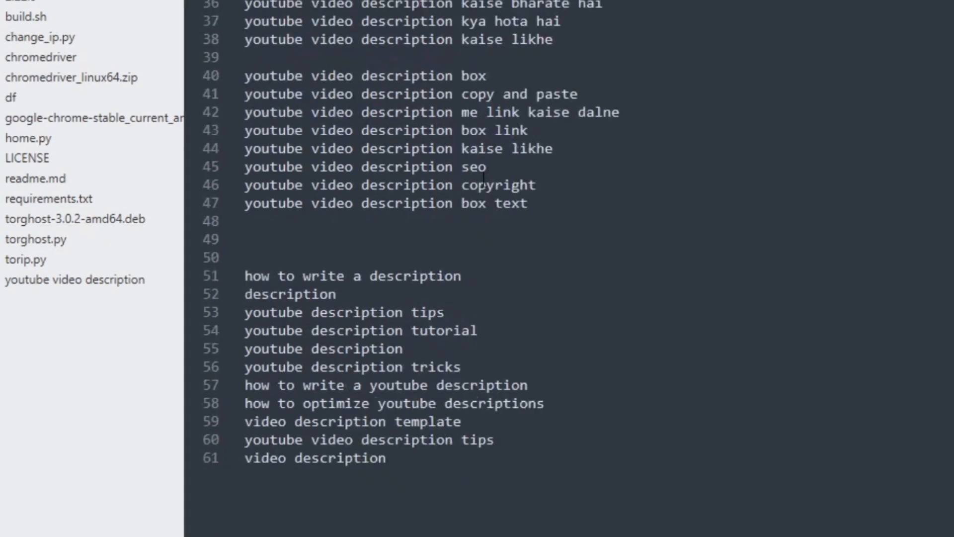
pyautogui.moveTo(421, 483); pyautogui.dragTo(286, 367)
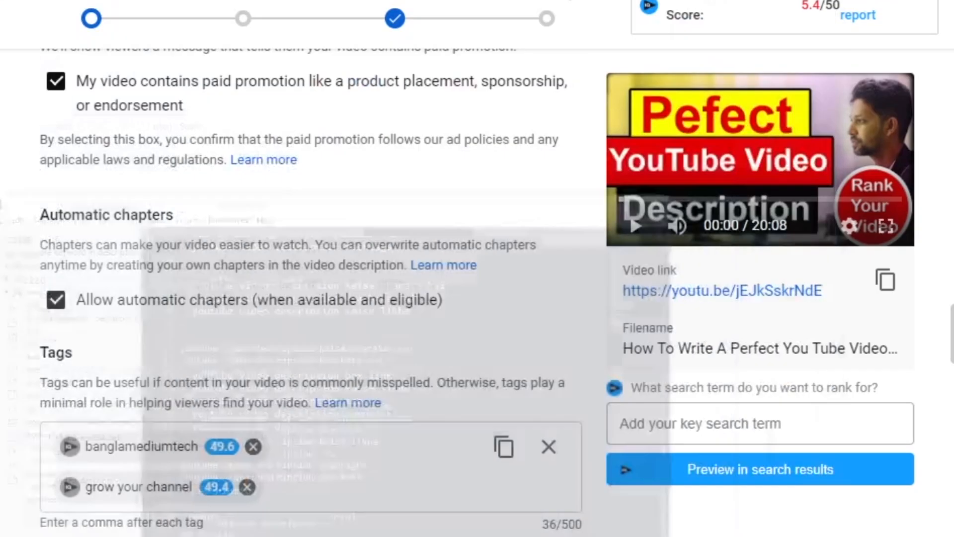
# Return to the video's Tags field and examine the vidIQ scores of "banglamediumtech" and "grow your channel".
pyautogui.click(341, 467)
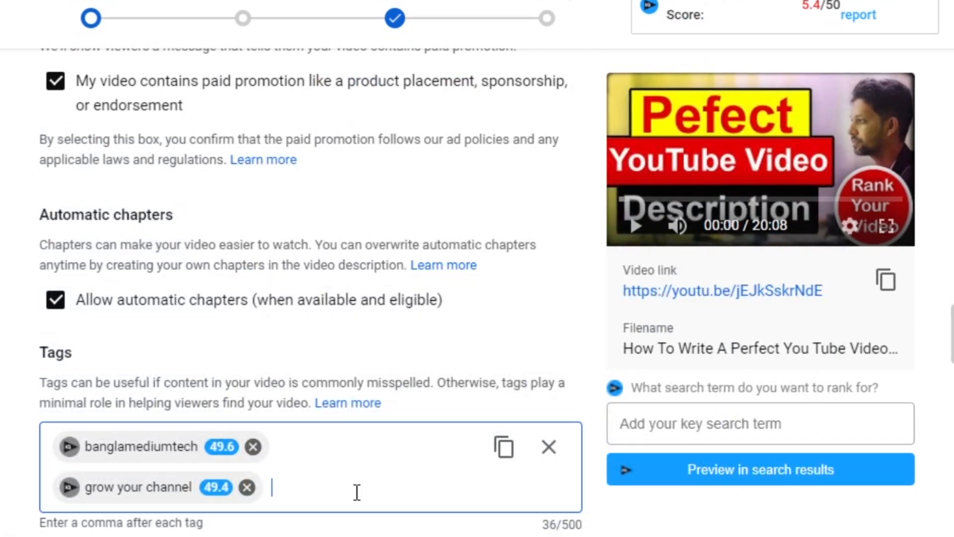
pyautogui.scroll(-5, 434, 334)
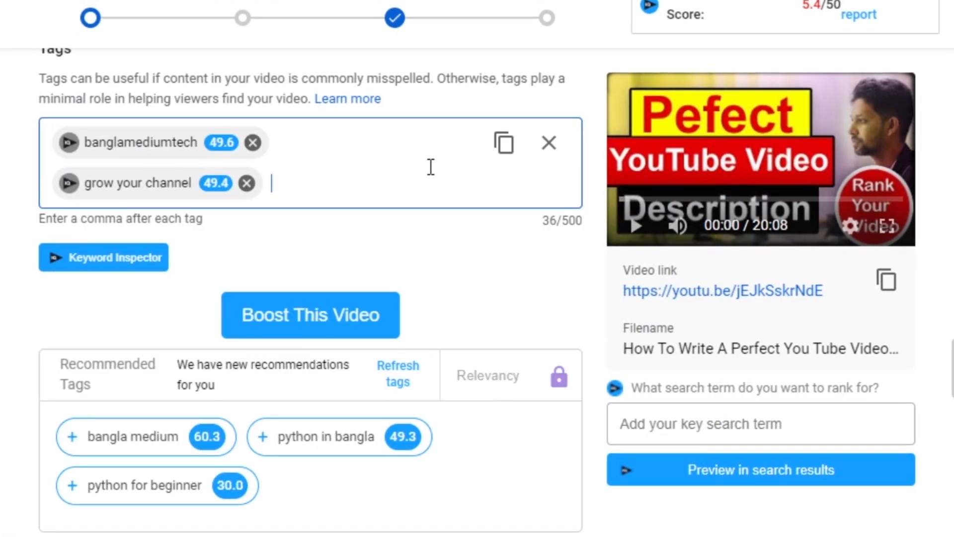
pyautogui.moveTo(249, 197)
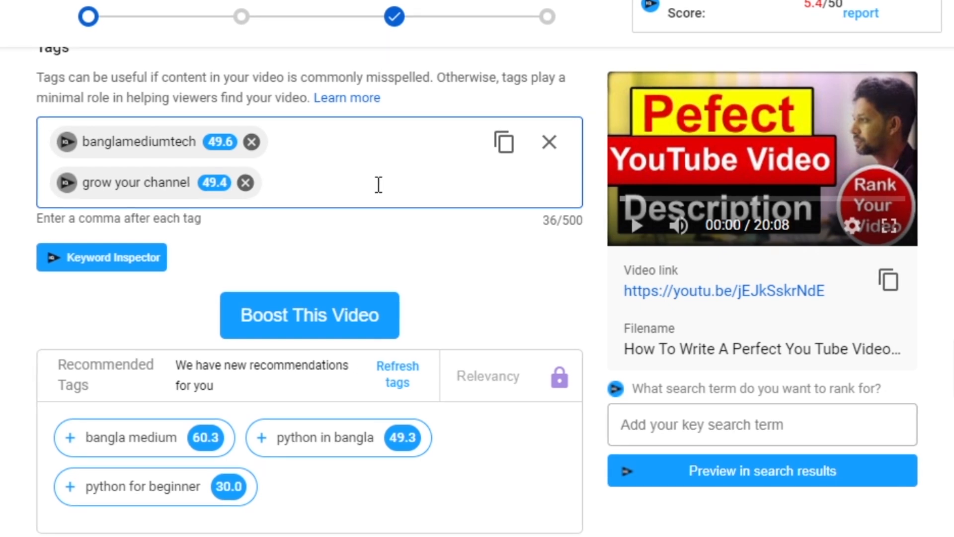
pyautogui.scroll(-1, 489, 258)
pyautogui.scroll(1, 489, 258)
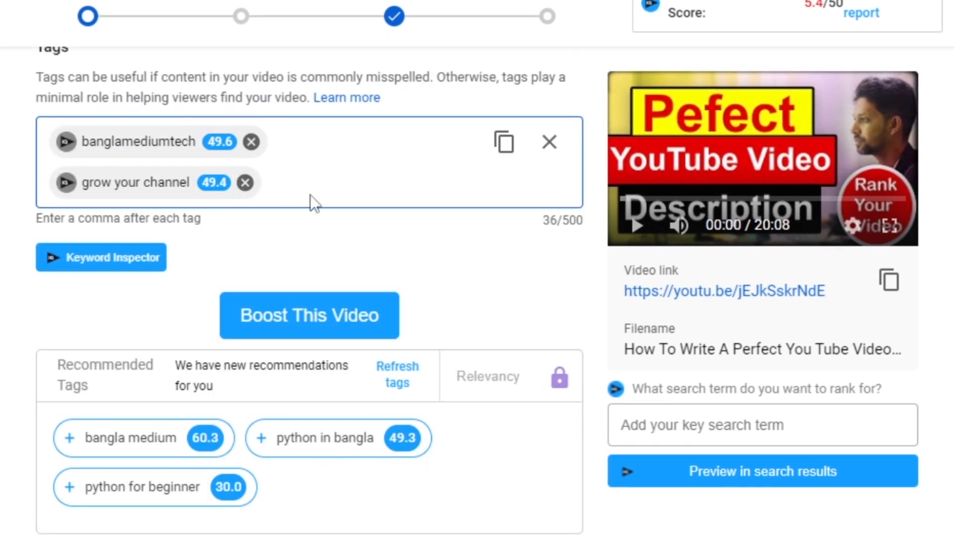
pyautogui.moveTo(200, 187)
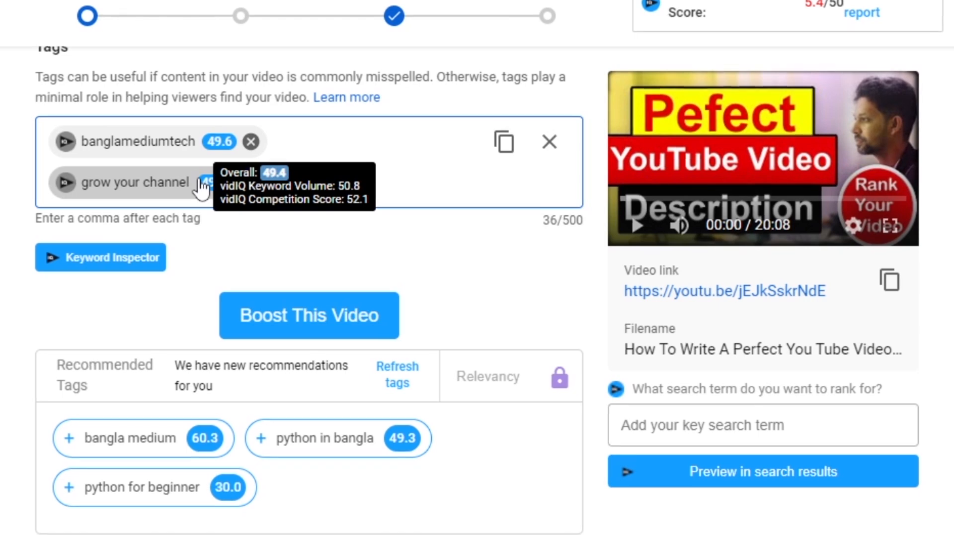
# Browse the TubeBuddy Recommended Tags and examine their keyword scores.
pyautogui.scroll(-5, 535, 292)
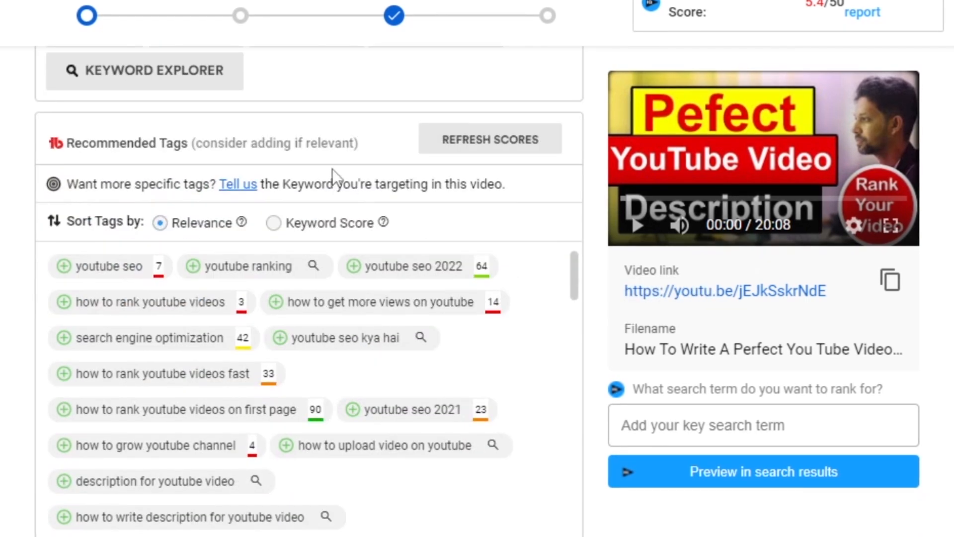
pyautogui.scroll(-2, 553, 219)
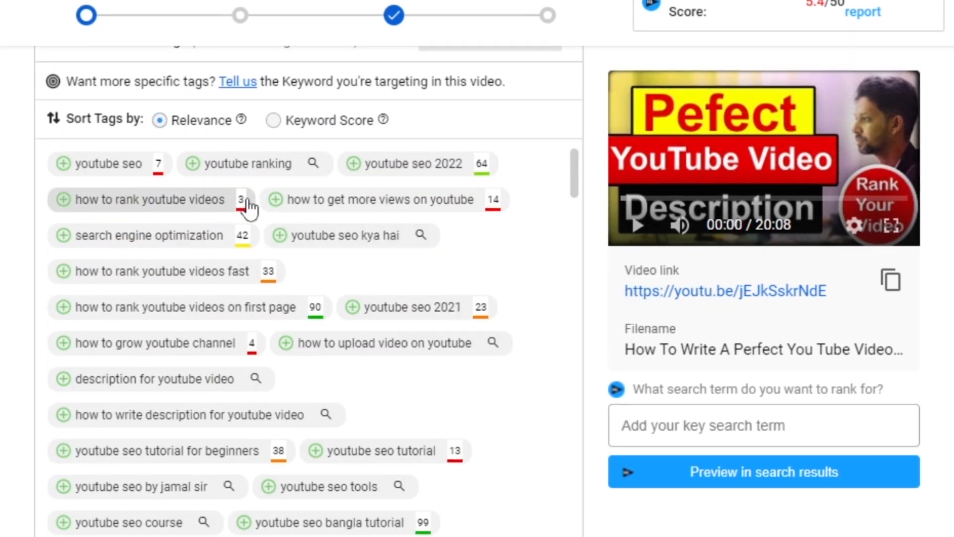
pyautogui.scroll(2, 110, 160)
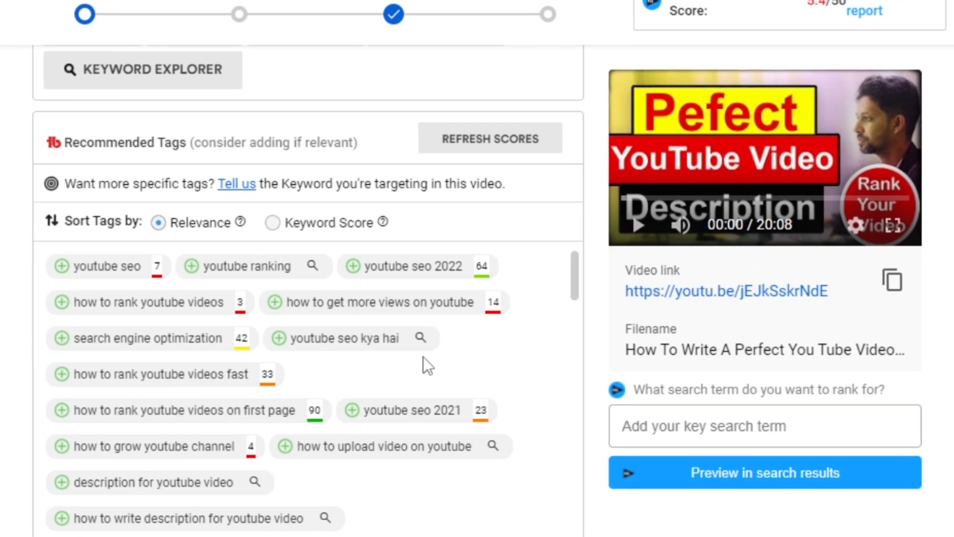
pyautogui.scroll(-4, 595, 431)
pyautogui.scroll(2, 585, 415)
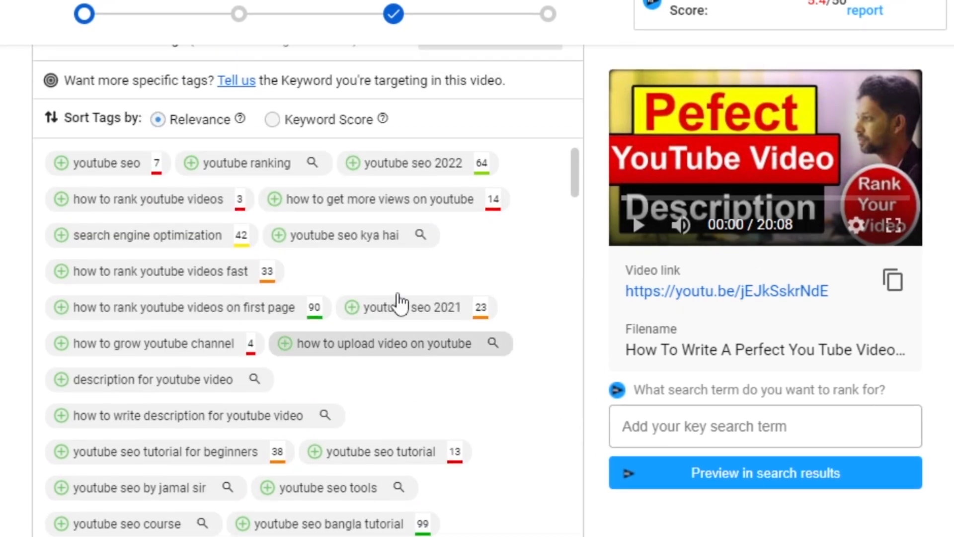
pyautogui.moveTo(576, 167); pyautogui.dragTo(587, 132)
# Review the video's title, description and hashtags, and compare them with the TubeBuddy Recommended Tags.
pyautogui.scroll(15, 520, 362)
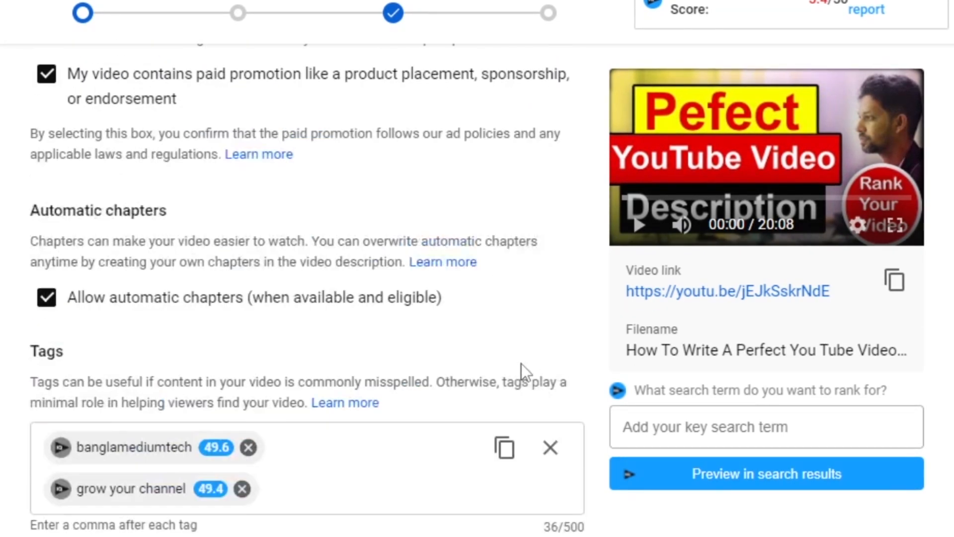
pyautogui.scroll(3, 521, 362)
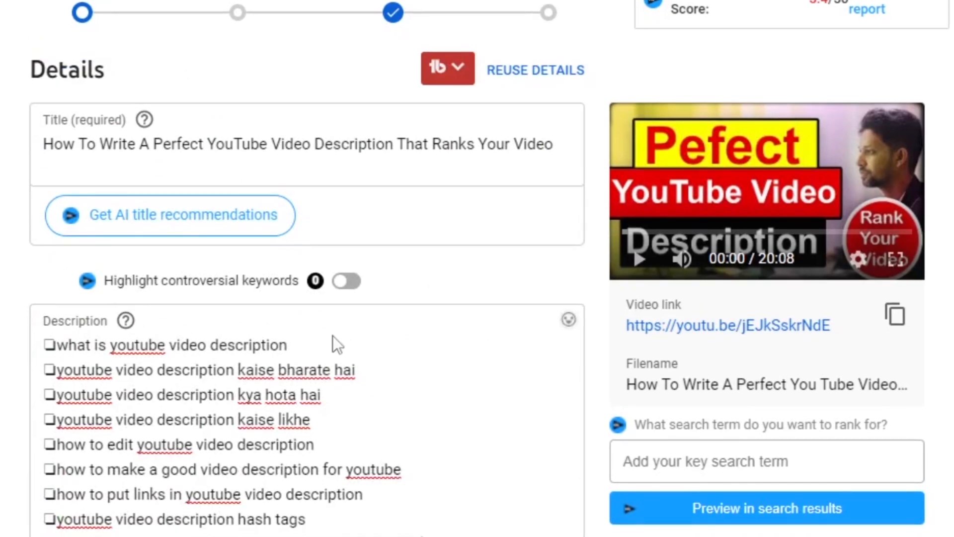
pyautogui.scroll(-6, 392, 313)
pyautogui.scroll(-10, 381, 300)
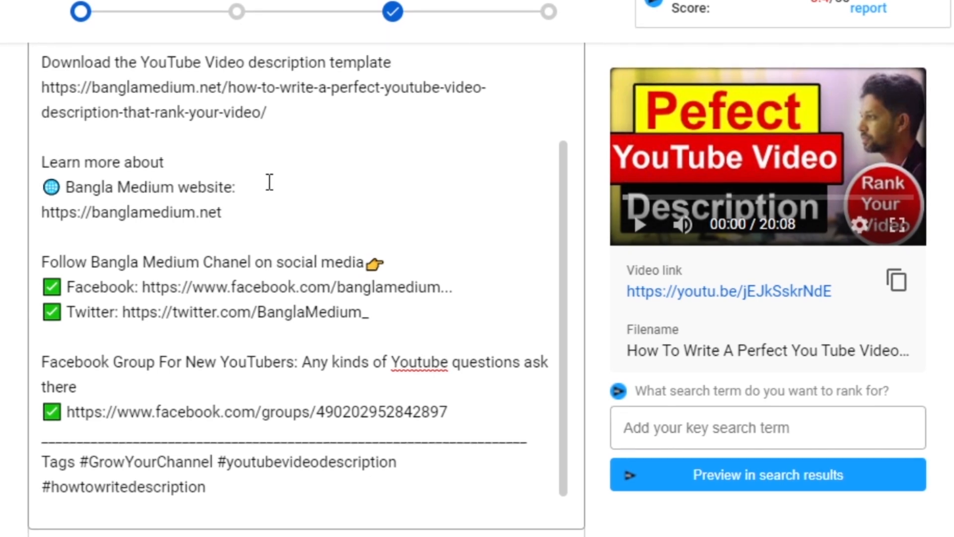
pyautogui.scroll(-15, 625, 260)
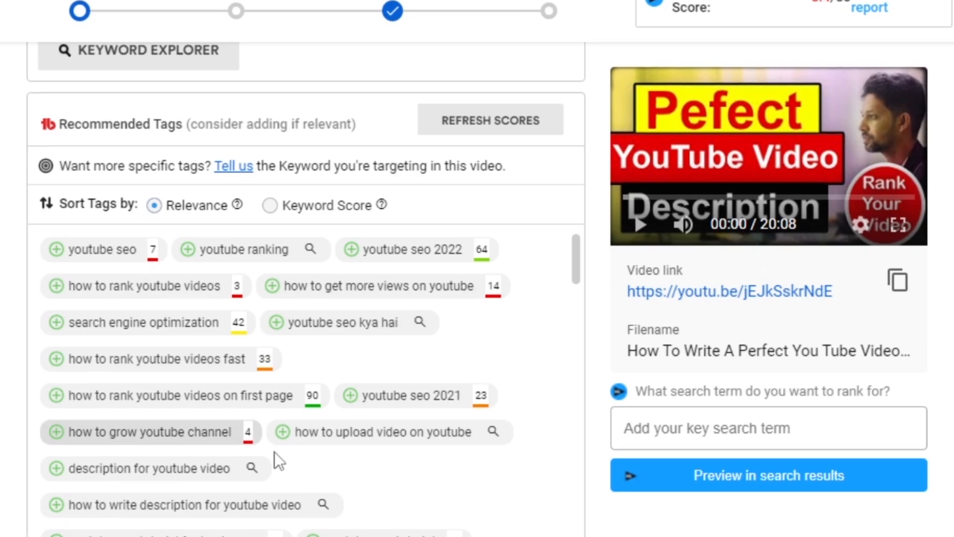
pyautogui.scroll(-4, 428, 413)
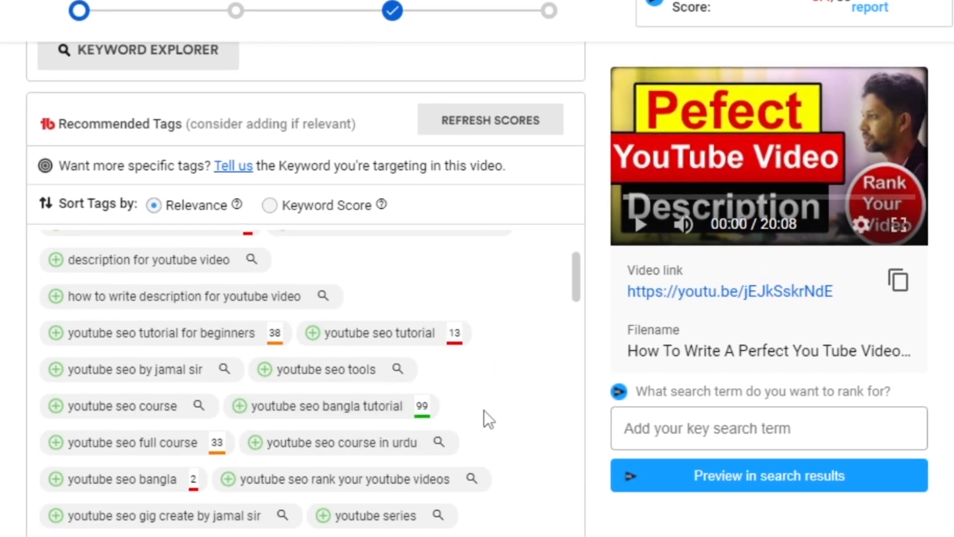
# Add the recommended tags "how to rank youtube videos on first page", "youtube seo 2022" and "youtube seo bangla tutorial" to the video.
pyautogui.scroll(4, 477, 407)
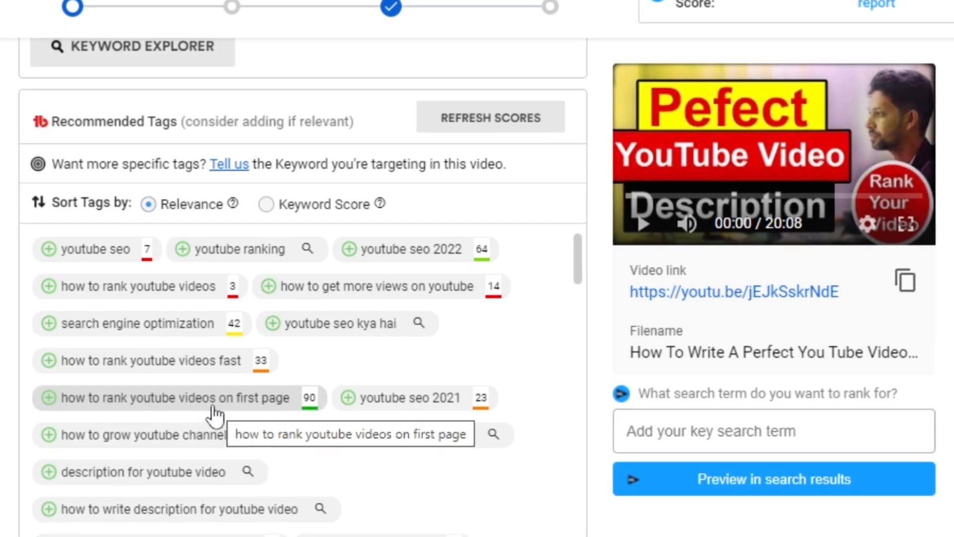
pyautogui.click(48, 399)
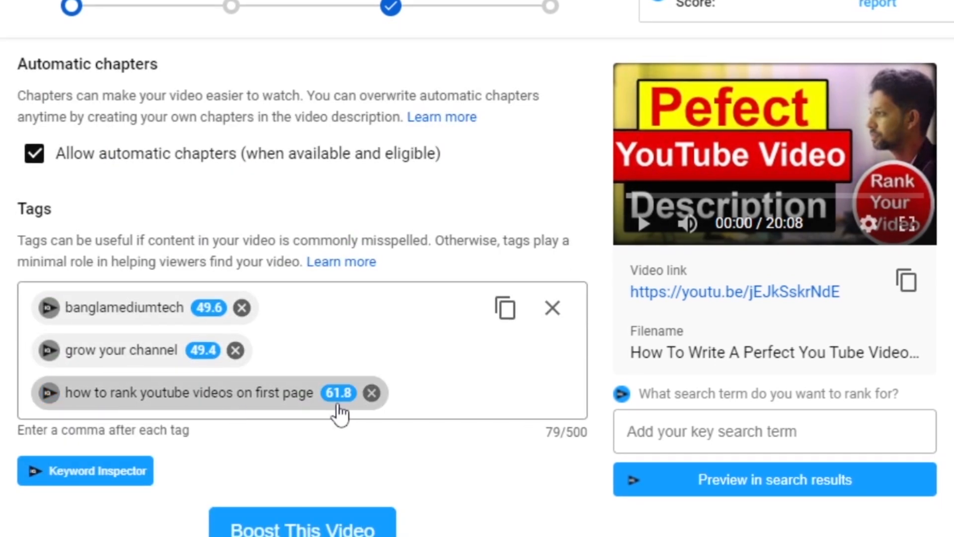
pyautogui.scroll(-5, 351, 405)
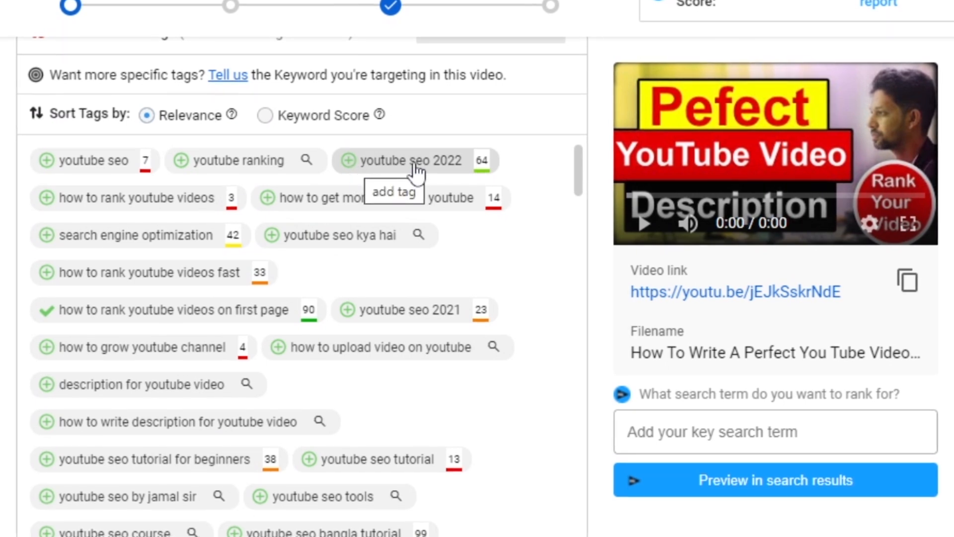
pyautogui.click(348, 162)
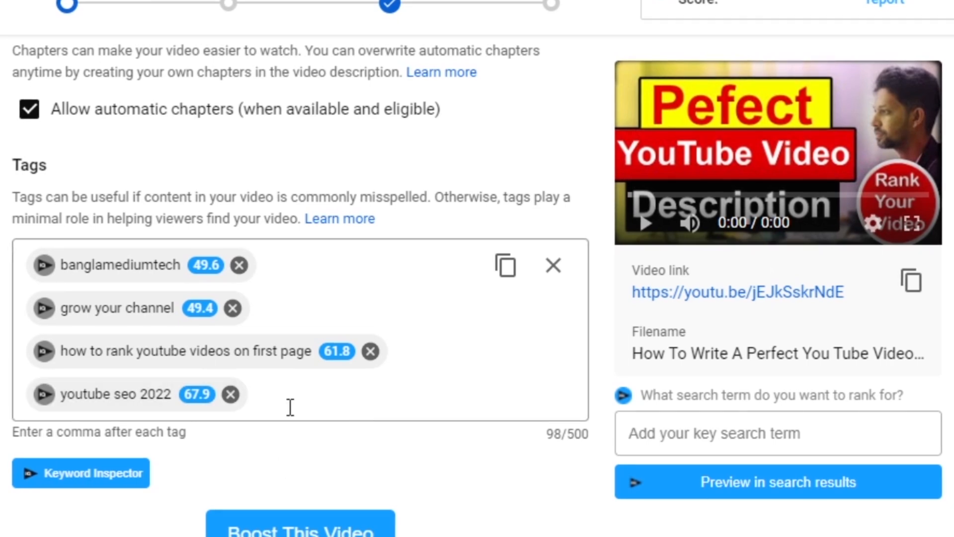
pyautogui.scroll(-10, 540, 440)
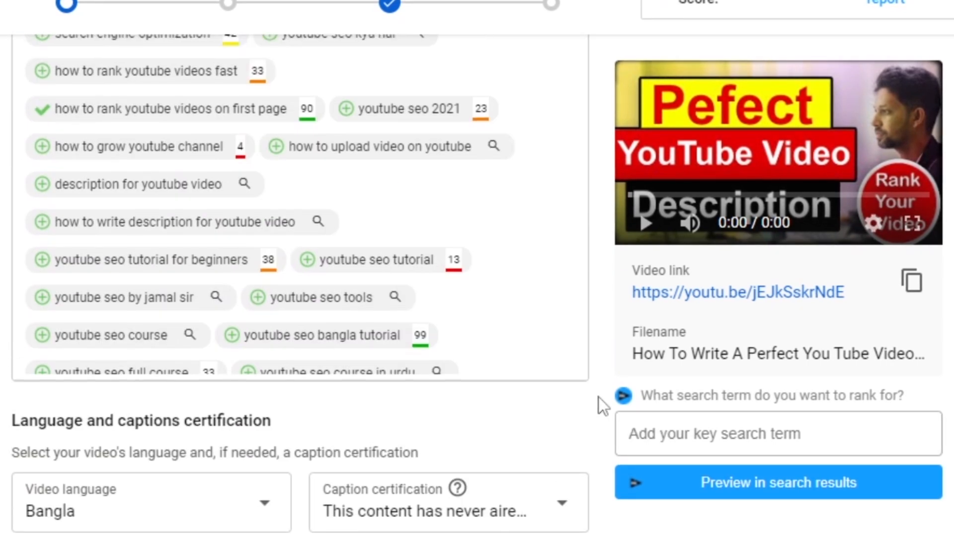
pyautogui.scroll(2, 598, 398)
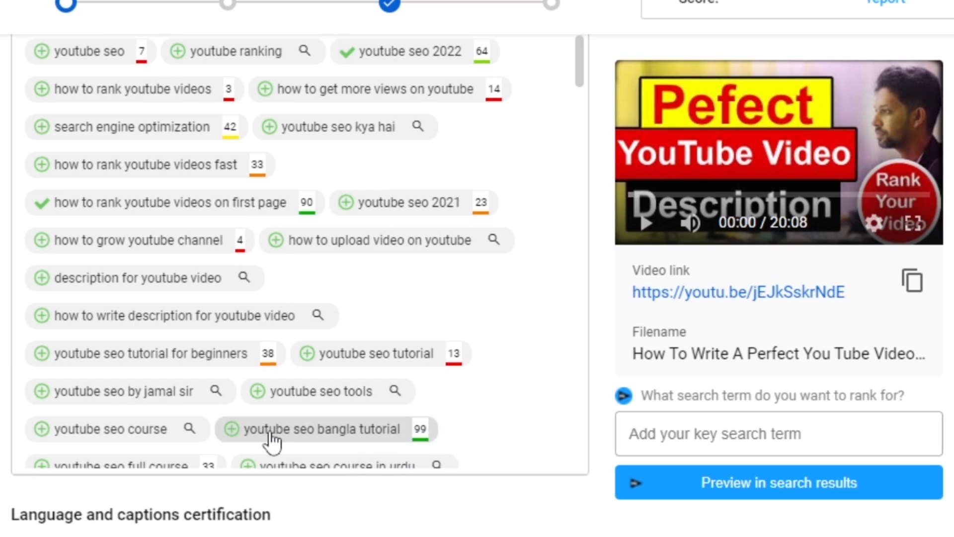
pyautogui.click(230, 431)
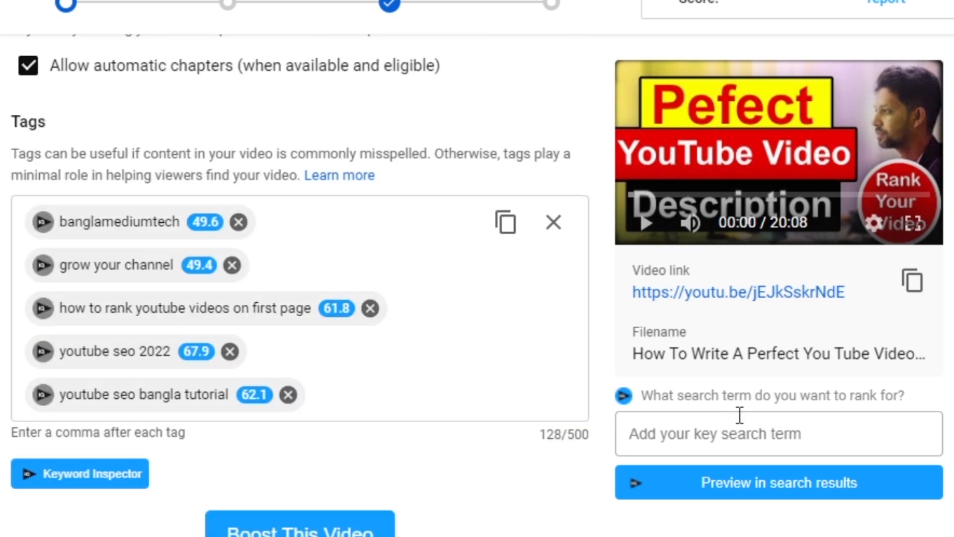
# Add the recommended tags "how to rank youtube videos 2022" and "how to get more views on youtube 2022".
pyautogui.scroll(-2, 718, 508)
pyautogui.scroll(-6, 523, 320)
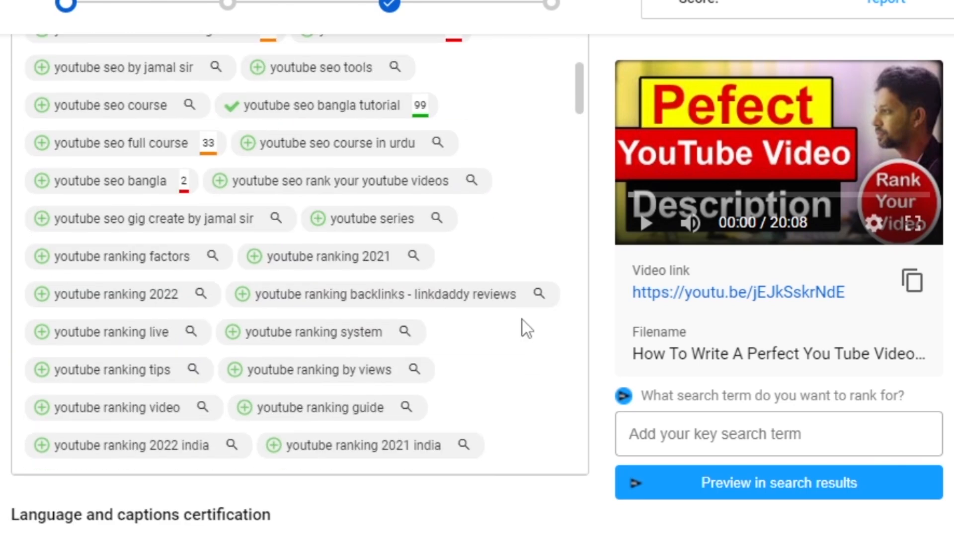
pyautogui.scroll(-10, 507, 222)
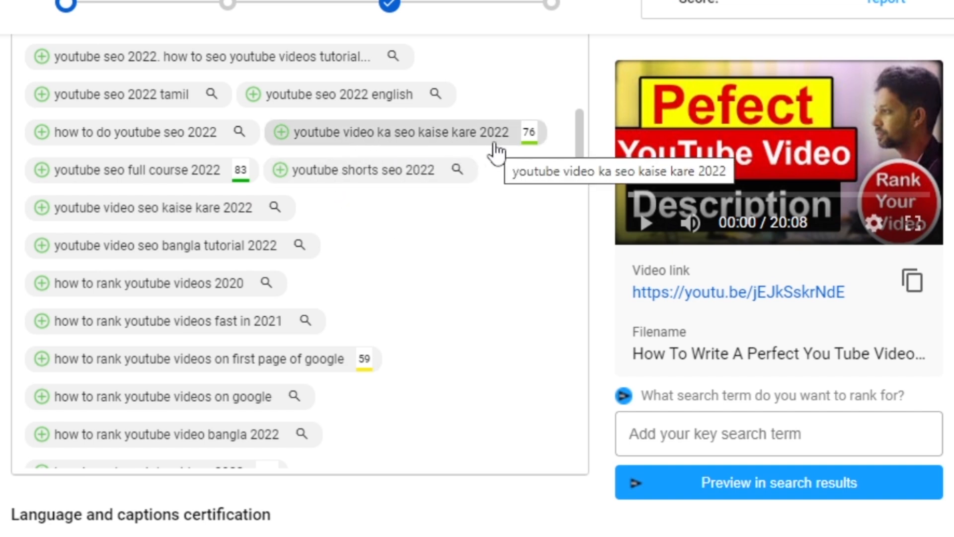
pyautogui.scroll(-5, 468, 183)
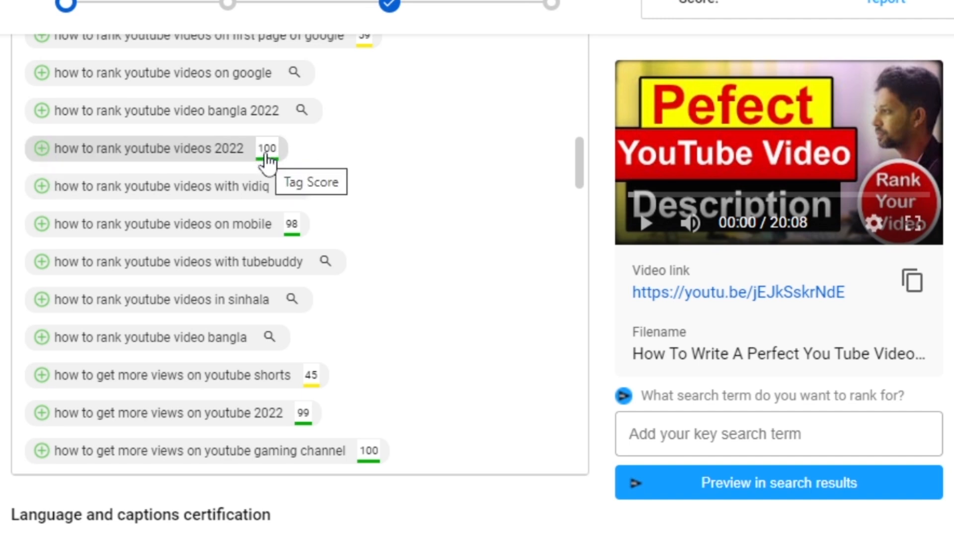
pyautogui.click(38, 149)
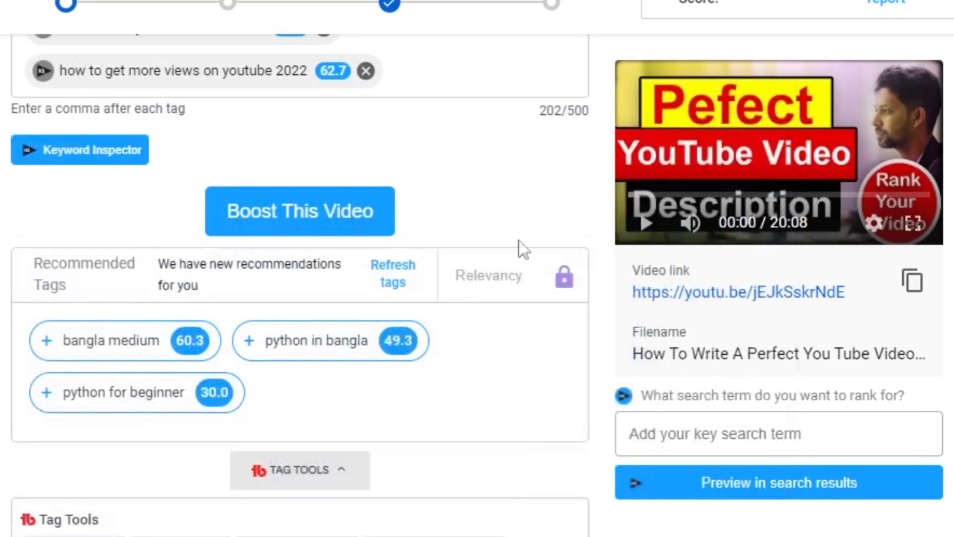
# Paste "youtube video description 2022" into the Tags field as a new tag.
pyautogui.scroll(4, 463, 274)
pyautogui.click(463, 274)
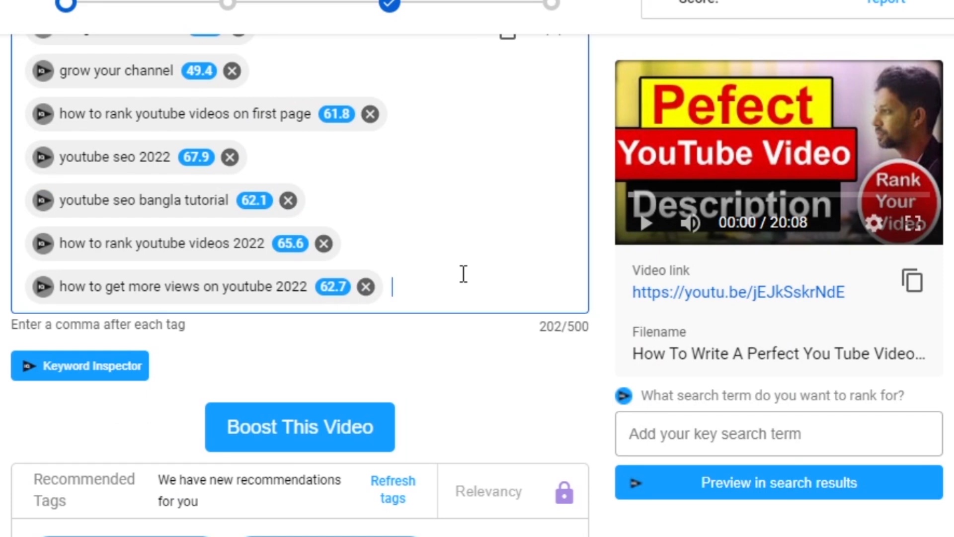
pyautogui.write('youtube video description 2022')
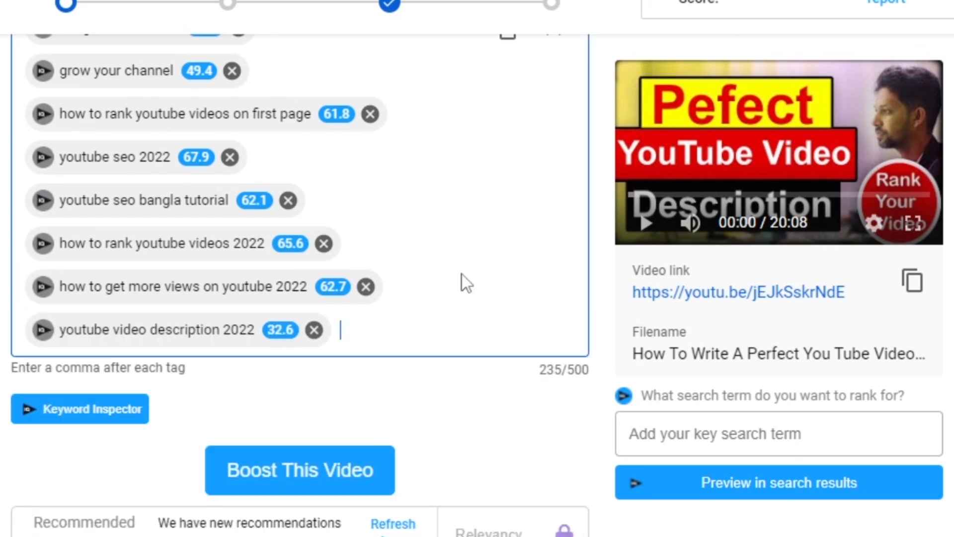
# Paste the saved keywords as further tags, including "how to write a perfect youtube video description", "youtube video seo description" and "youtube description tricks".
pyautogui.scroll(2, 426, 317)
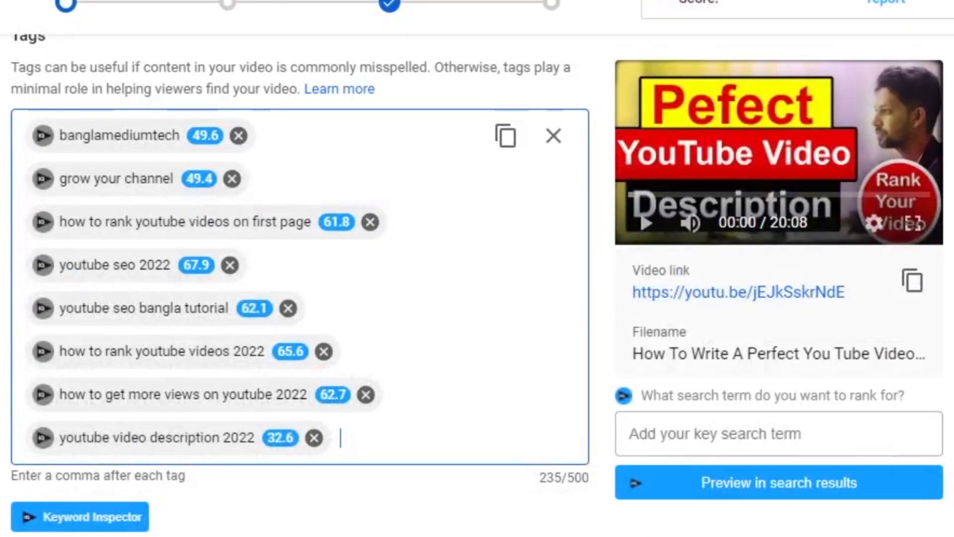
pyautogui.hotkey('ctrl', 'v')
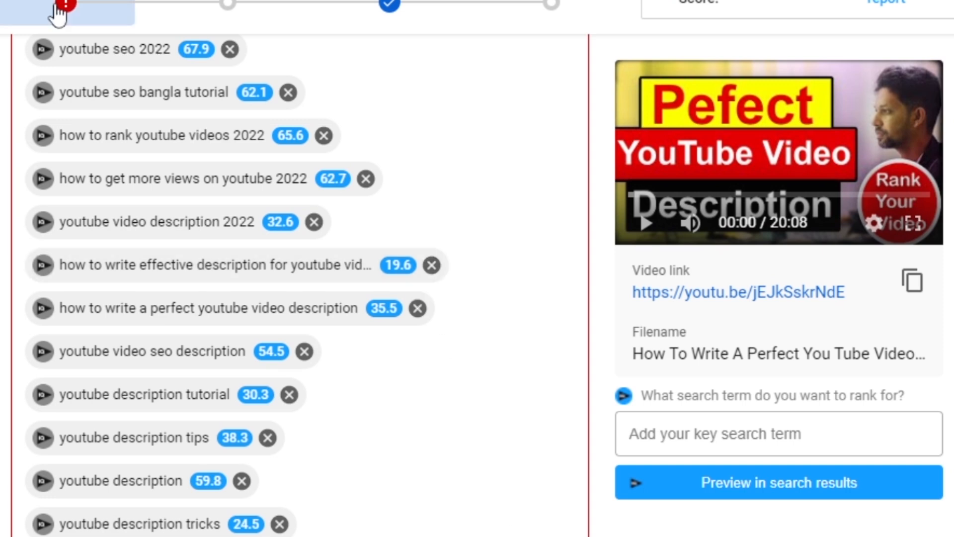
pyautogui.scroll(6, 440, 371)
pyautogui.scroll(-5, 439, 371)
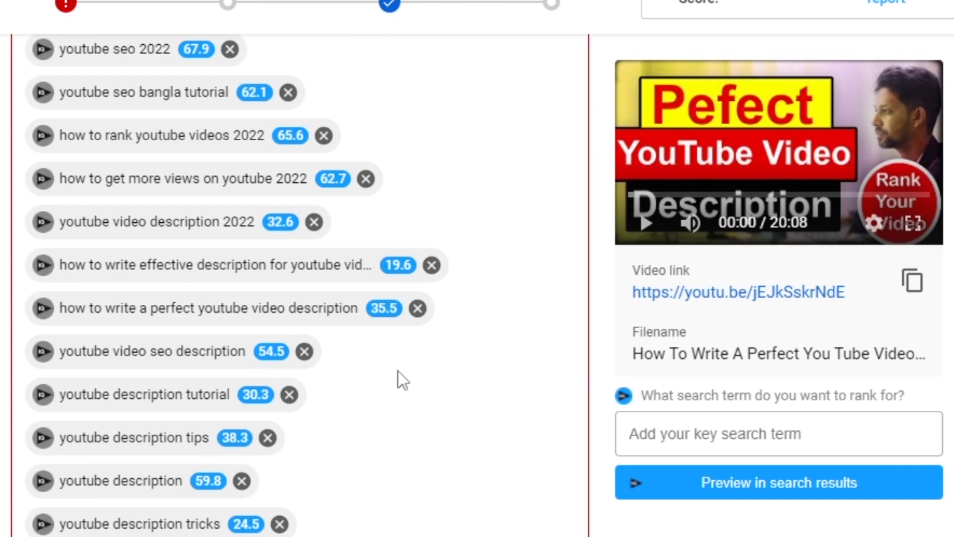
# Remove the low-scoring tags, including "youtube video description 2022", "youtube description tutorial", "youtube description tips" and "youtube description tricks".
pyautogui.moveTo(106, 230)
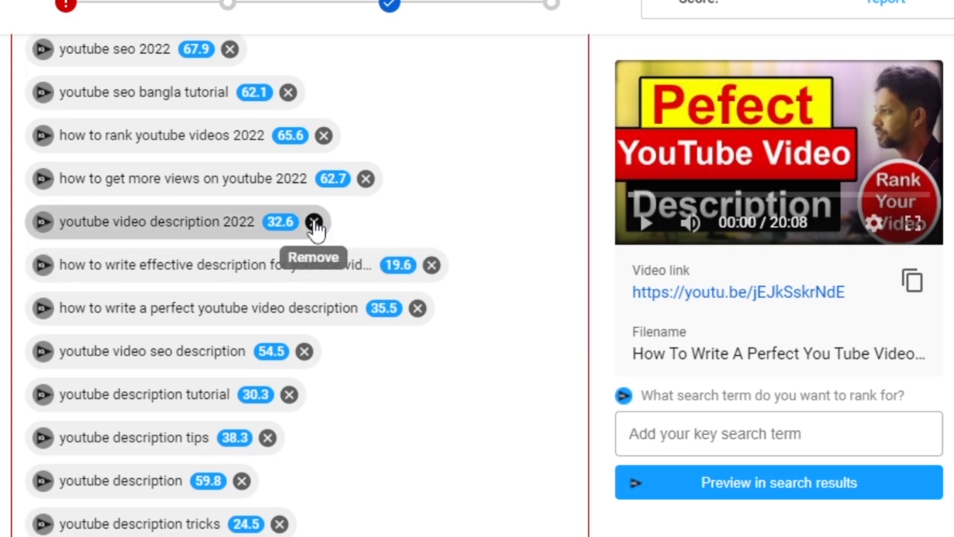
pyautogui.click(313, 221)
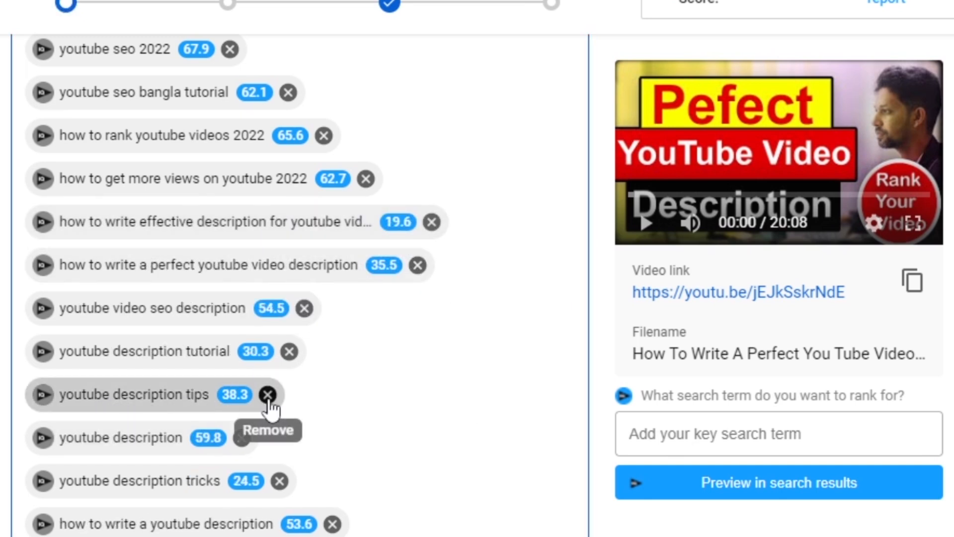
pyautogui.click(289, 352)
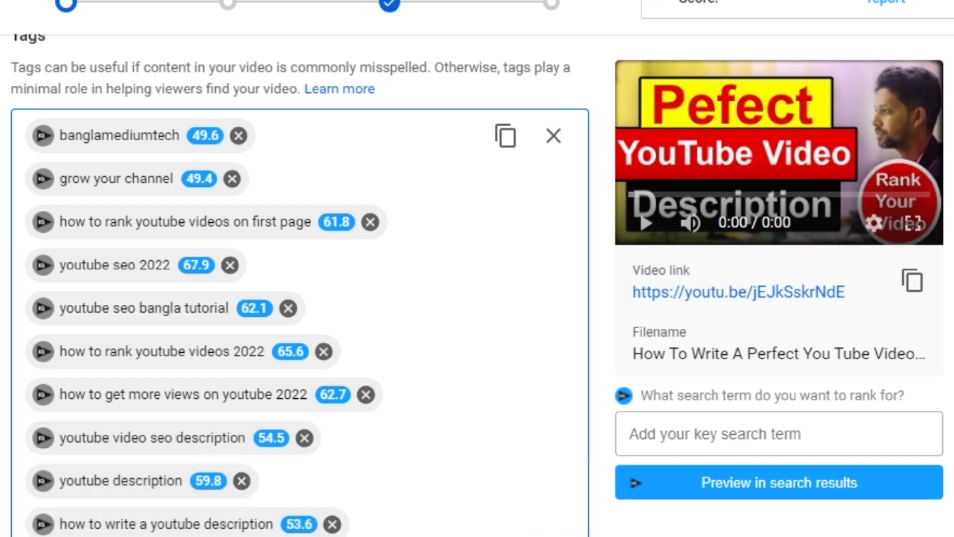
# Review the recommended tags and add "youtube description template", "how to optimize youtube descript" and "youtube video description tutorial in bangla" to the video.
pyautogui.scroll(-12, 436, 512)
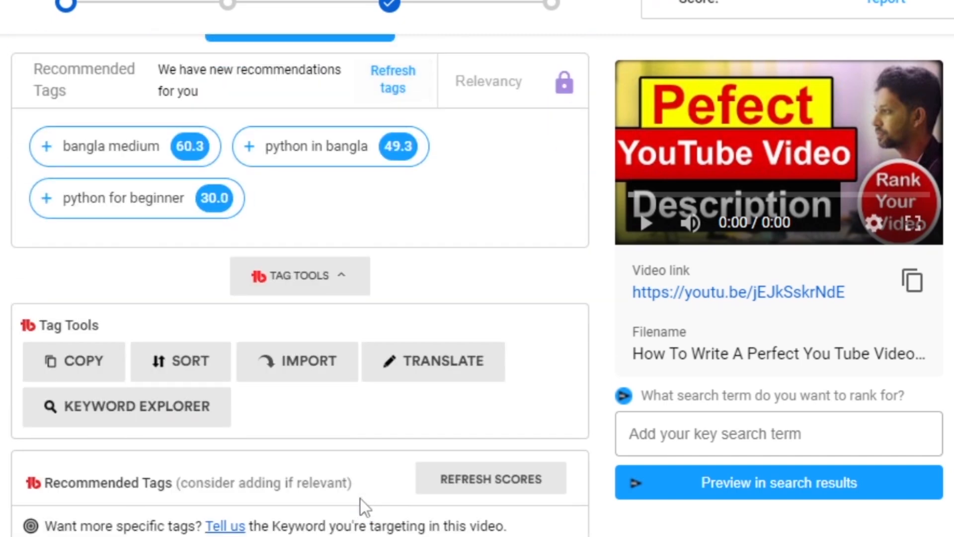
pyautogui.scroll(-6, 308, 389)
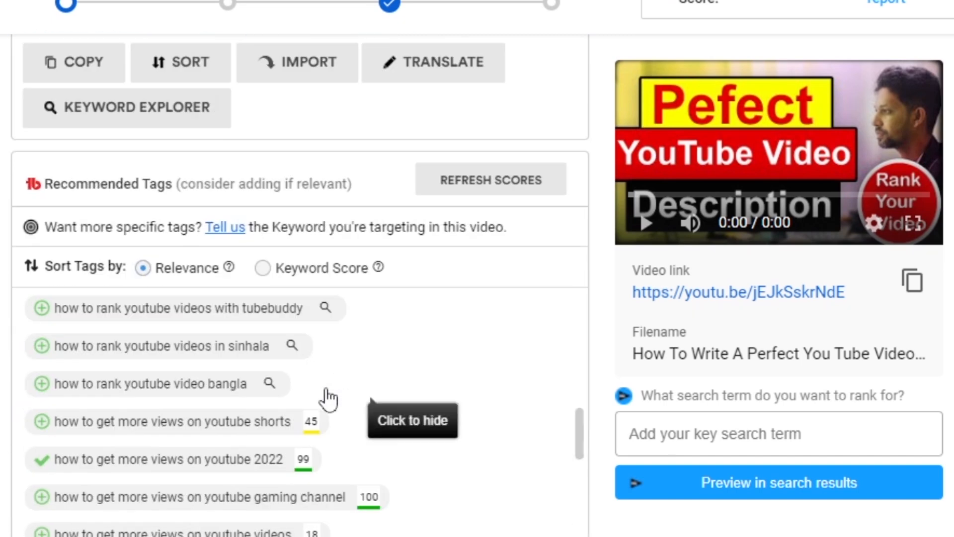
pyautogui.scroll(10, 457, 393)
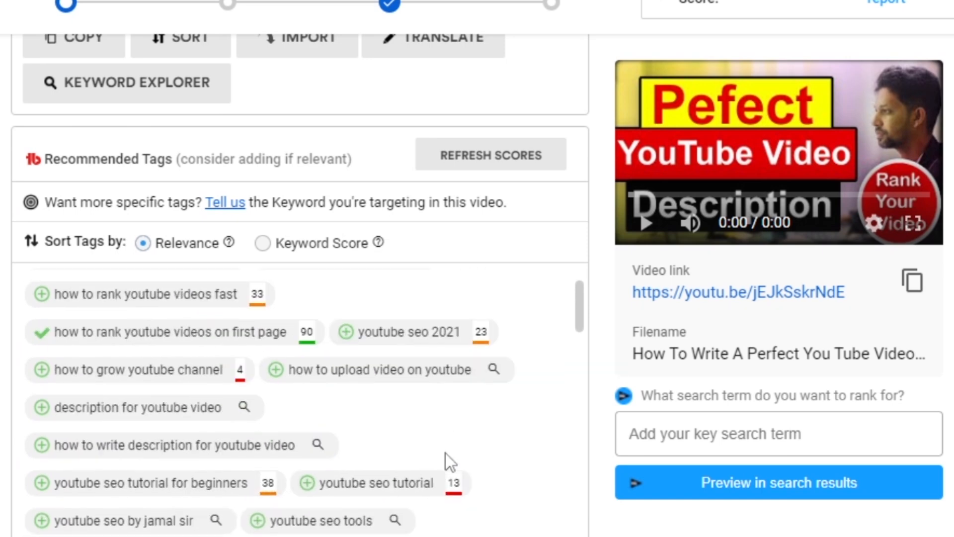
pyautogui.scroll(10, 561, 457)
pyautogui.scroll(-8, 561, 476)
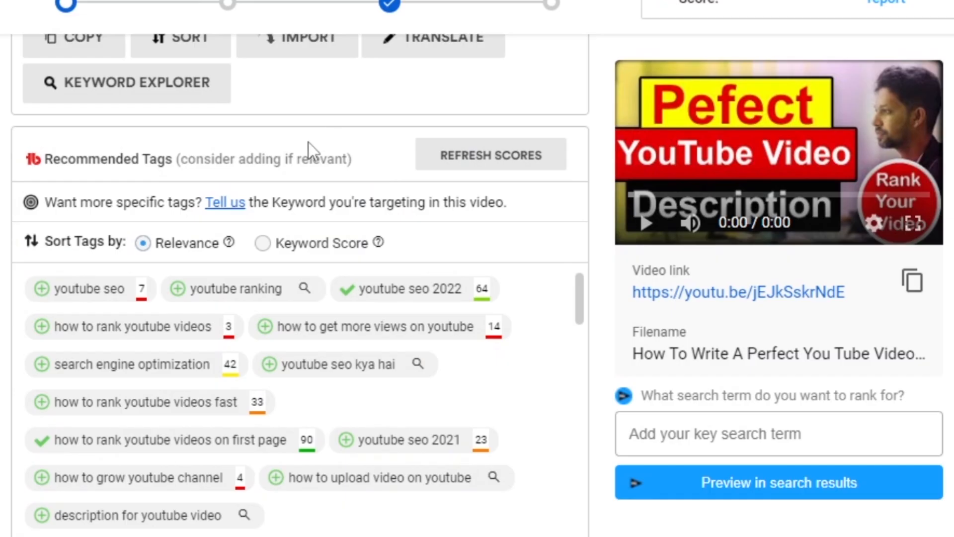
pyautogui.scroll(10, 460, 290)
pyautogui.scroll(2, 459, 216)
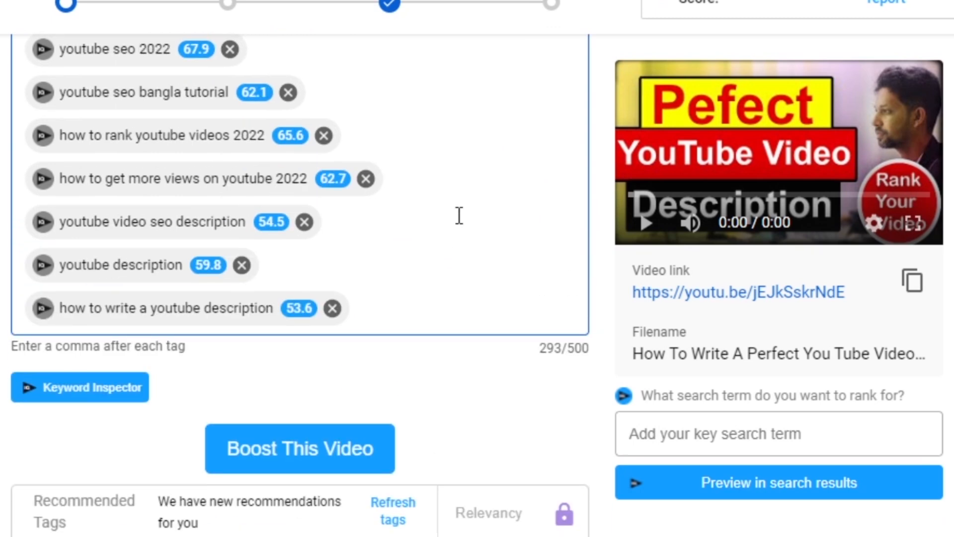
pyautogui.scroll(-15, 596, 392)
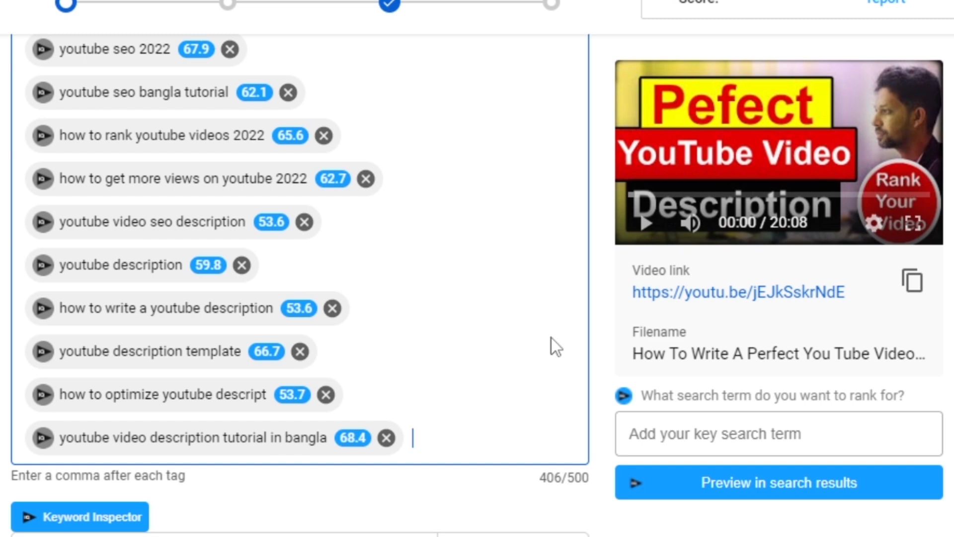
# Add the tag "how to write a perfect youtube video description" and check its keyword score.
pyautogui.write('how ')
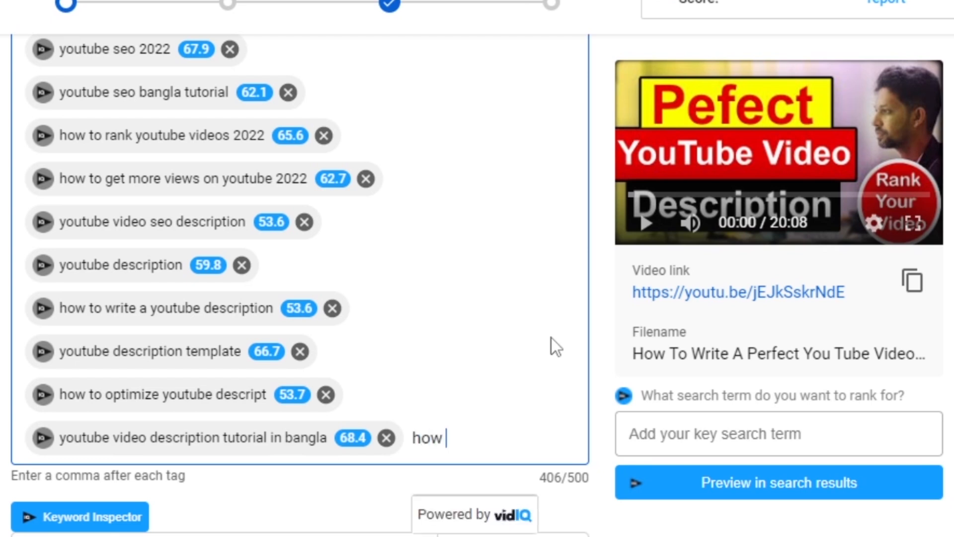
pyautogui.write('to wri')
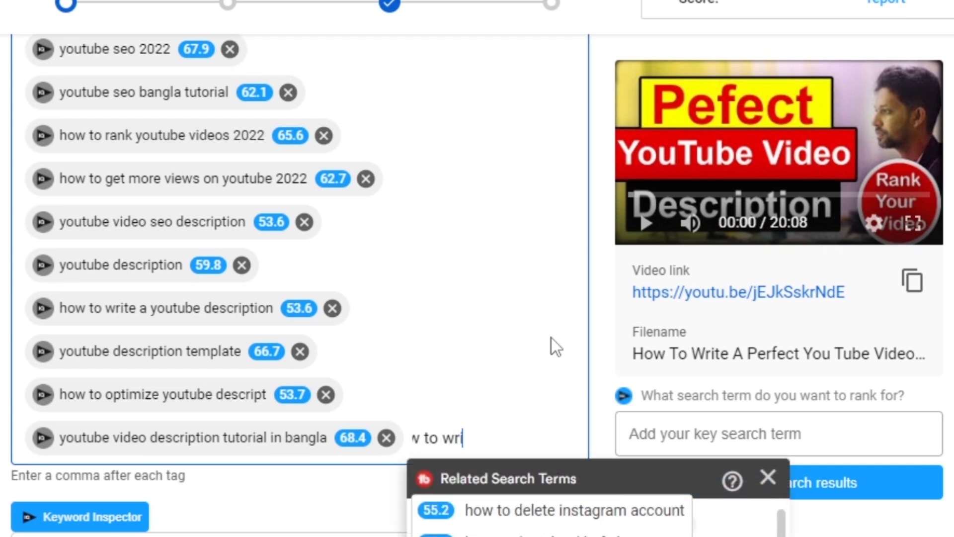
pyautogui.write('te a perfe')
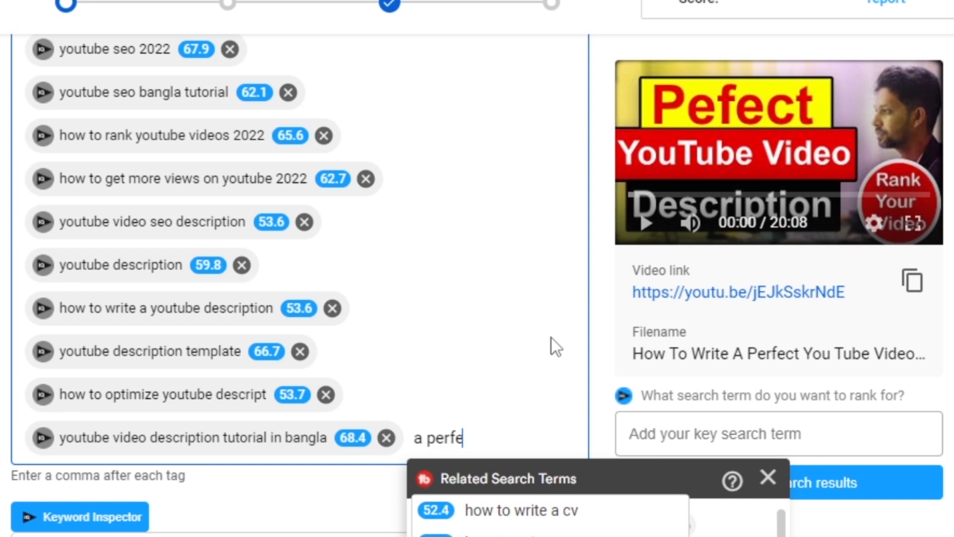
pyautogui.write('ct youtu')
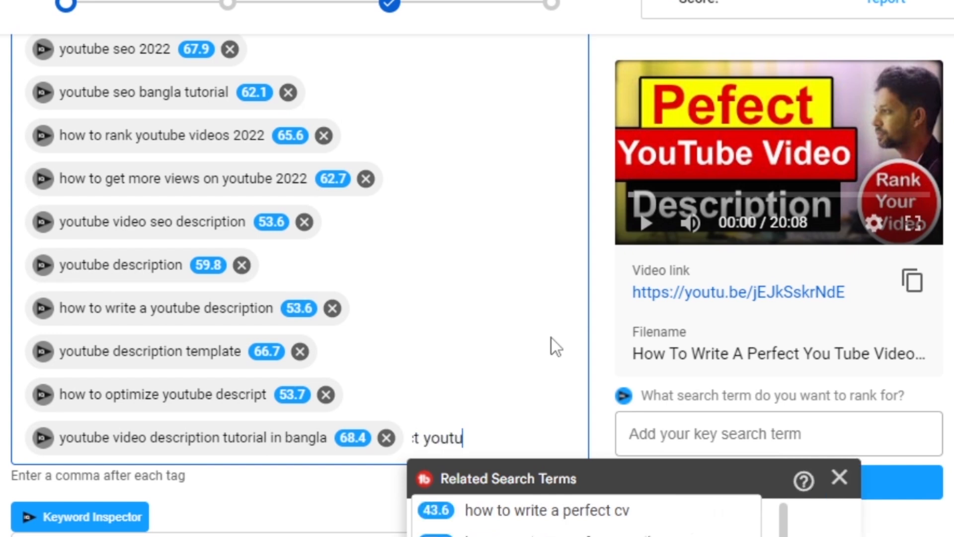
pyautogui.write('be video')
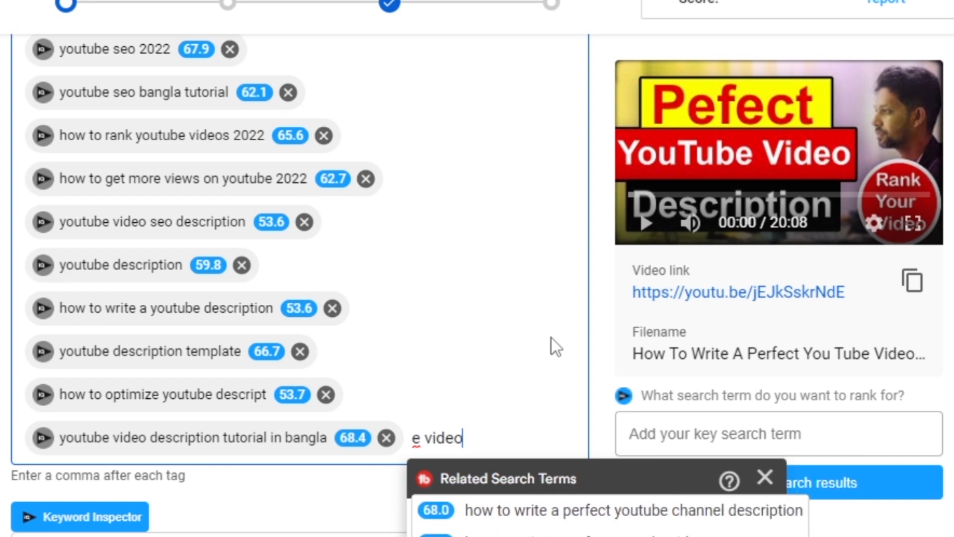
pyautogui.write(' description')
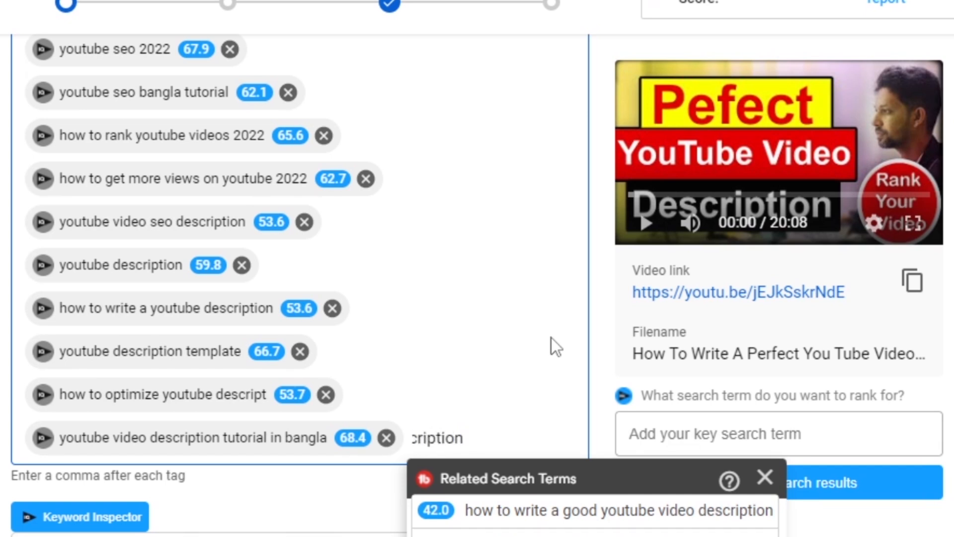
pyautogui.write(',')
pyautogui.moveTo(380, 484)
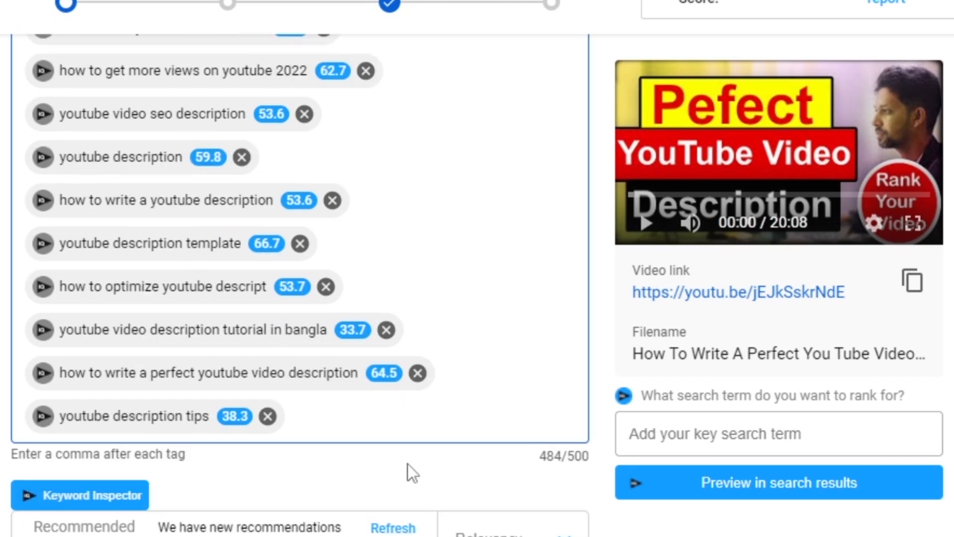
# Add "youtube description tips" and "description" as tags and review the full tag list against the recommendations.
pyautogui.write('description')
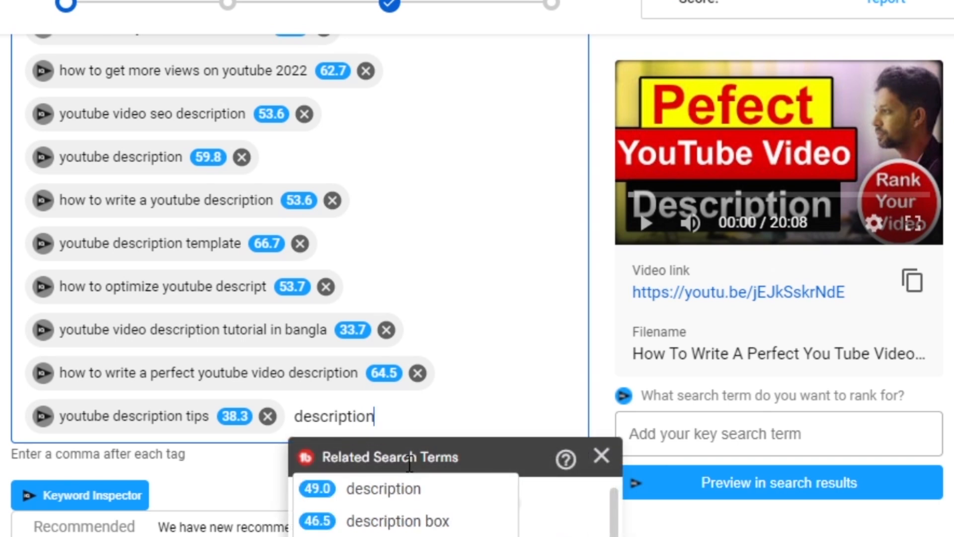
pyautogui.press('Return')
pyautogui.scroll(4, 413, 463)
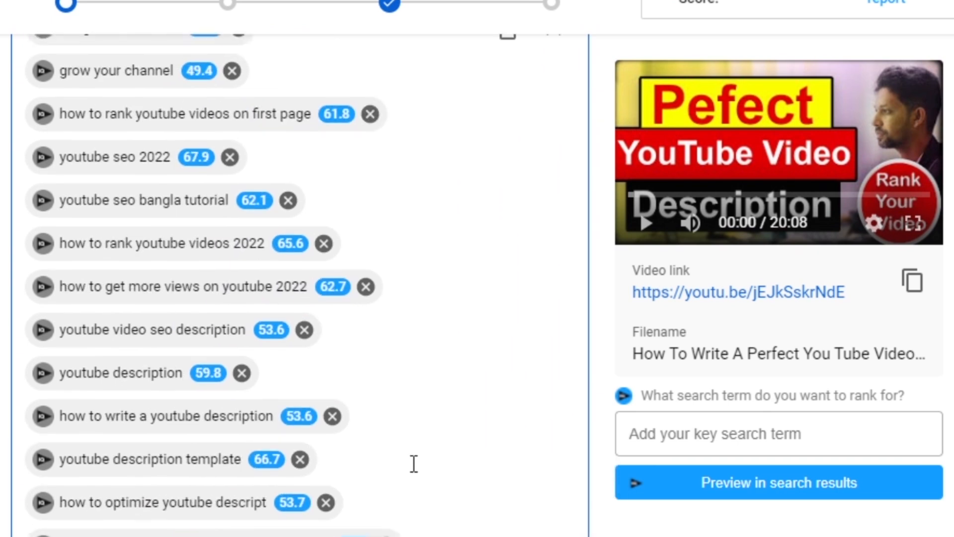
pyautogui.scroll(6, 412, 463)
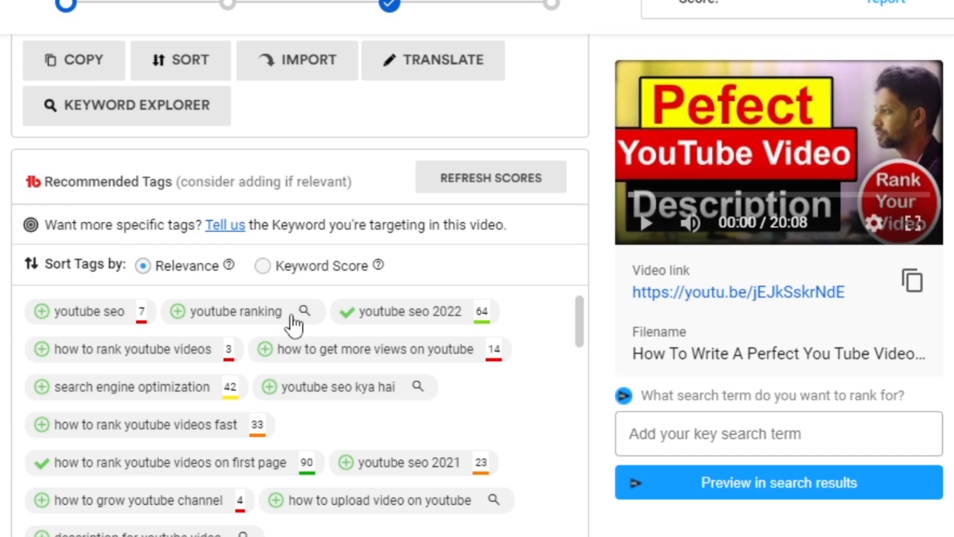
pyautogui.scroll(-5, 374, 404)
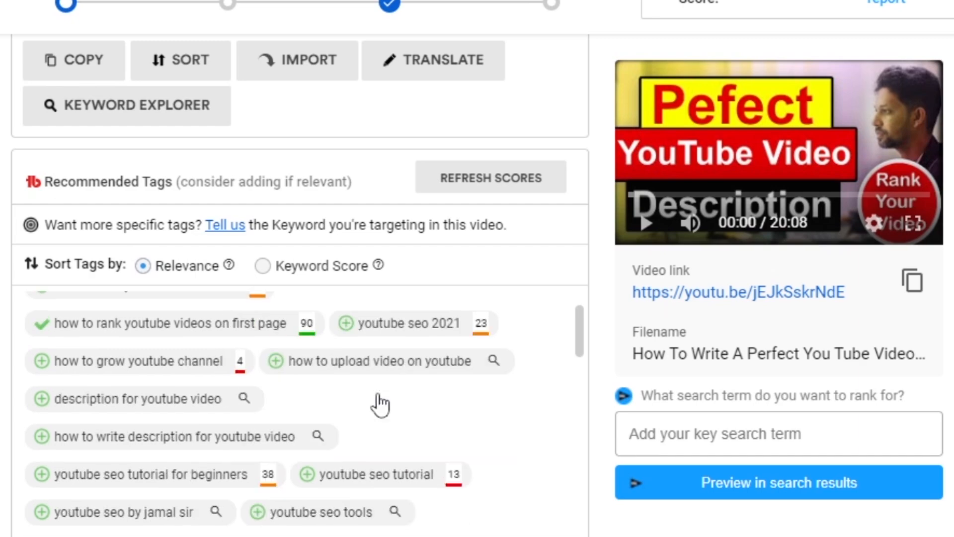
pyautogui.scroll(5, 500, 469)
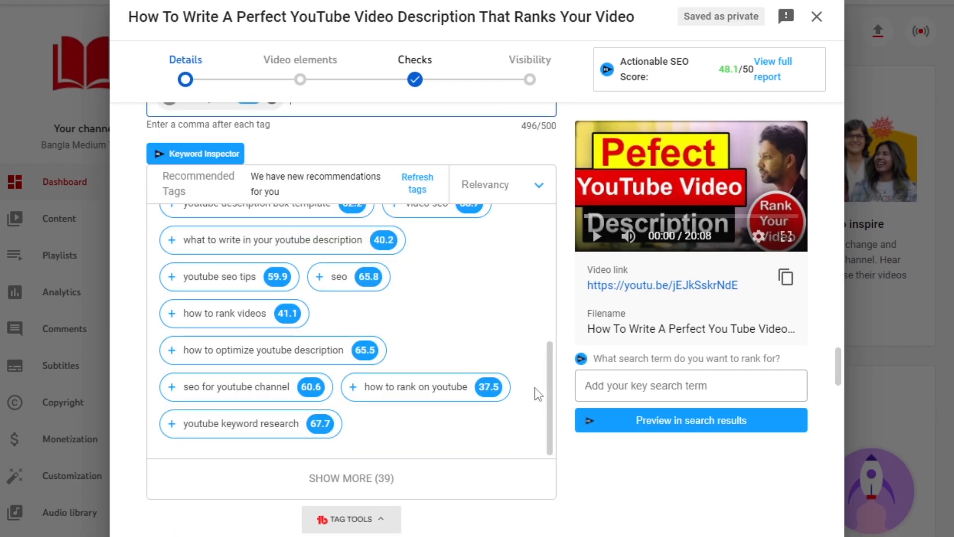
pyautogui.scroll(8, 488, 357)
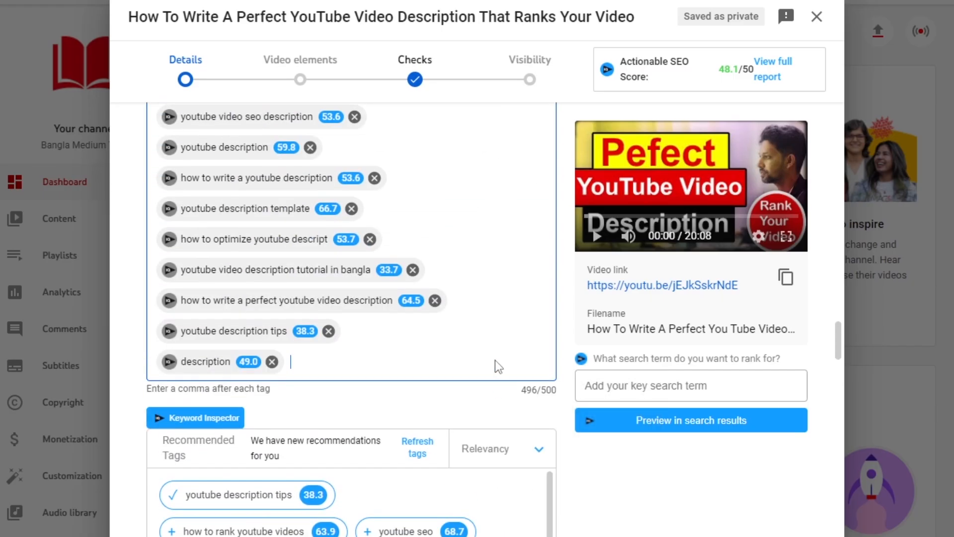
pyautogui.scroll(4, 495, 360)
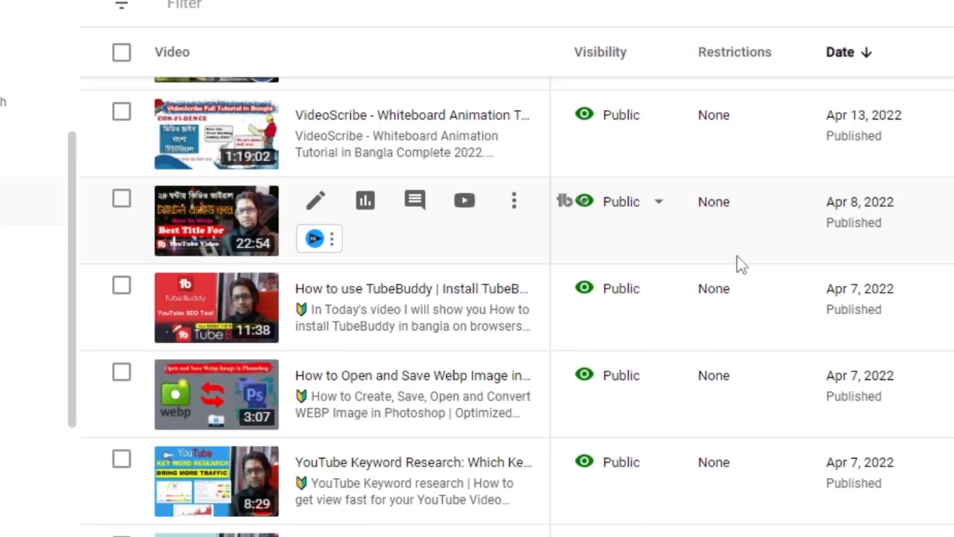
# Examine the published VideoScribe whiteboard animation video's tags with their scores and search ranks, and its publish date in the channel content list.
pyautogui.scroll(2, 737, 255)
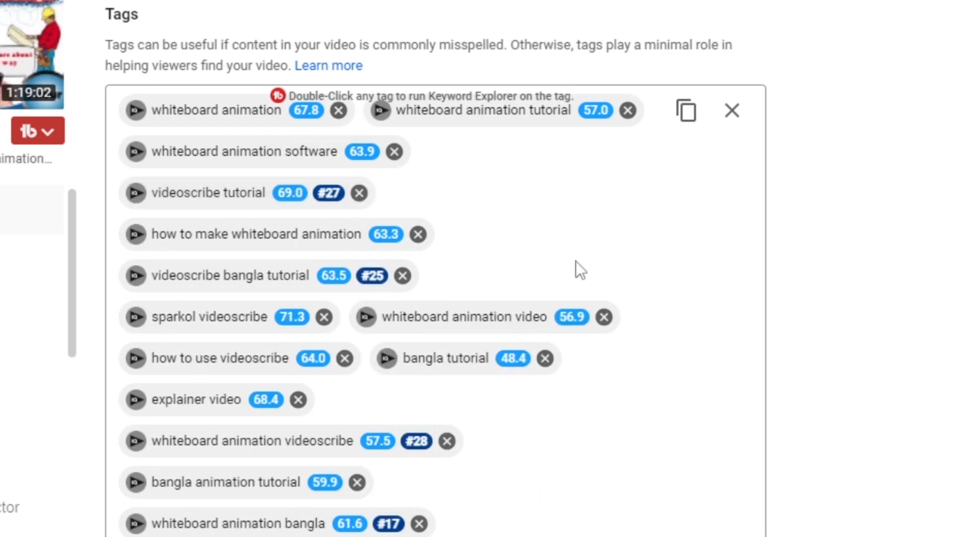
pyautogui.moveTo(386, 240)
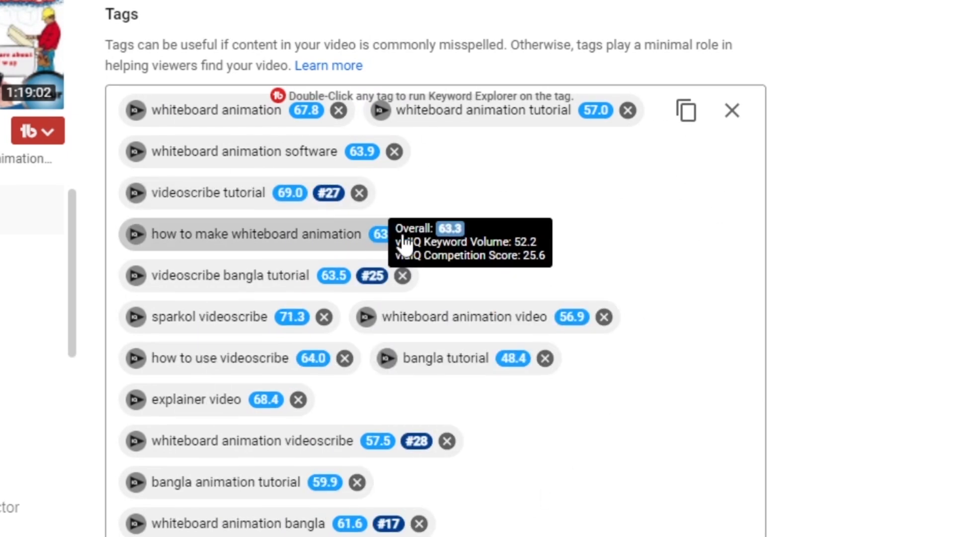
pyautogui.moveTo(573, 322)
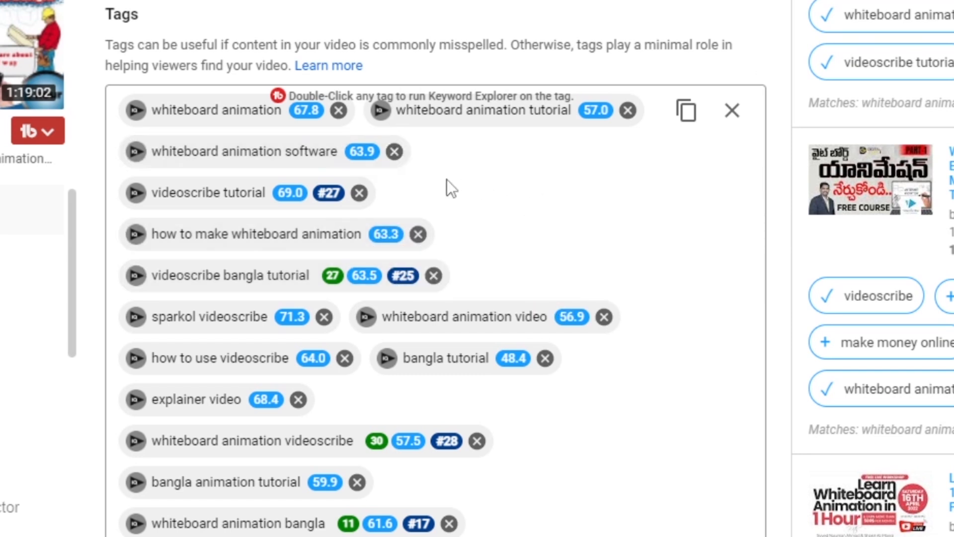
pyautogui.moveTo(367, 158)
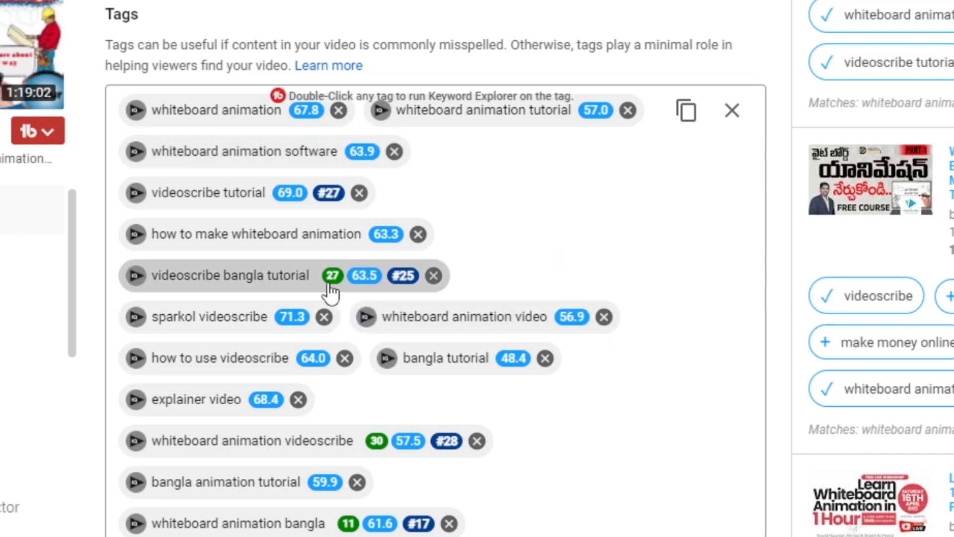
pyautogui.moveTo(338, 287)
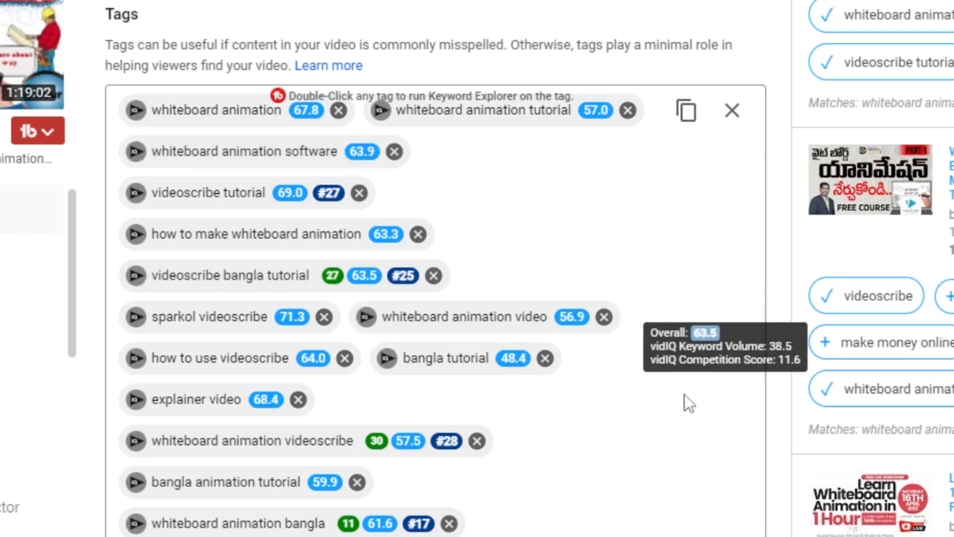
pyautogui.scroll(-4, 655, 379)
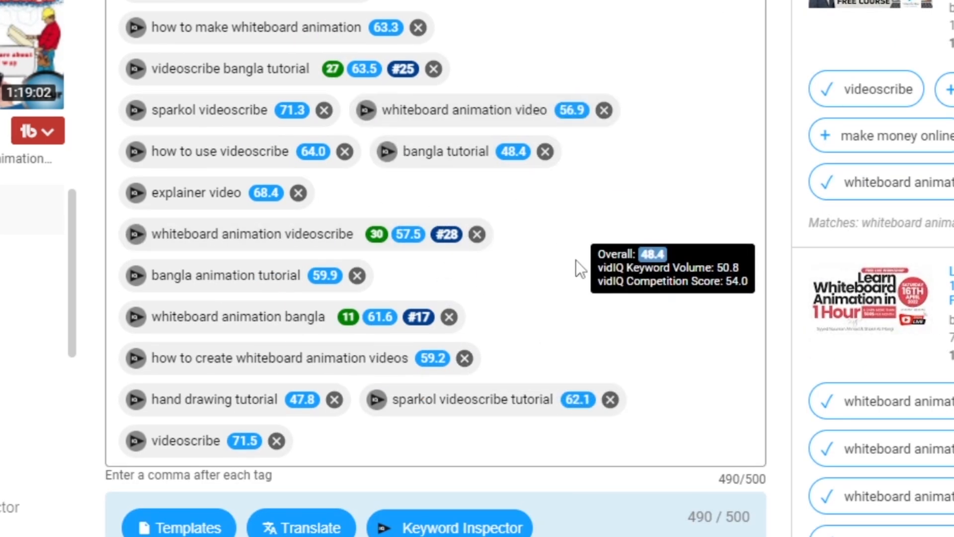
pyautogui.scroll(4, 579, 268)
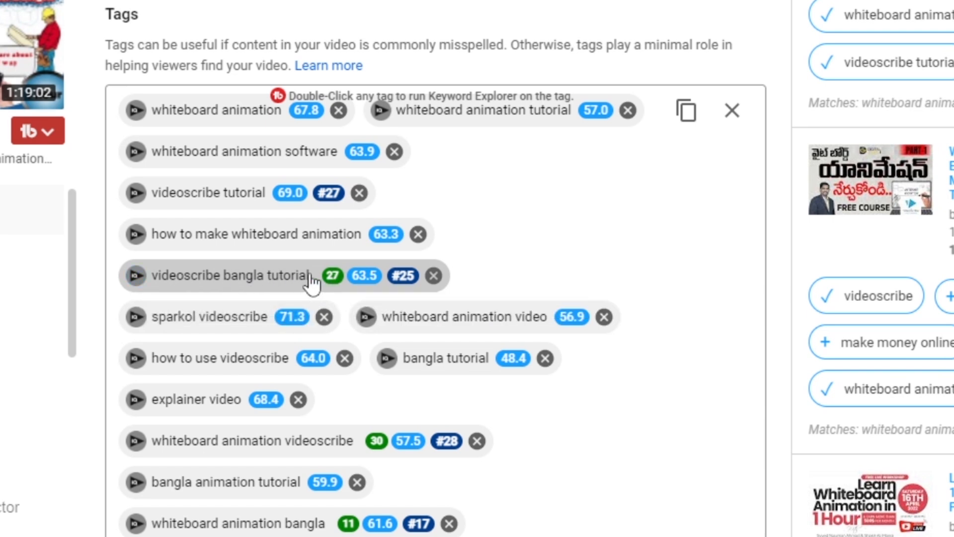
pyautogui.moveTo(350, 289)
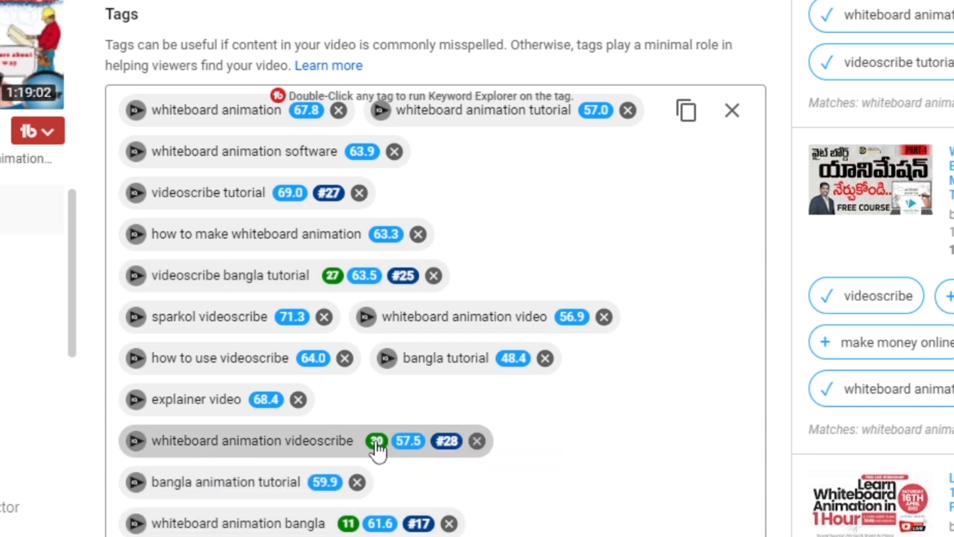
pyautogui.moveTo(378, 446)
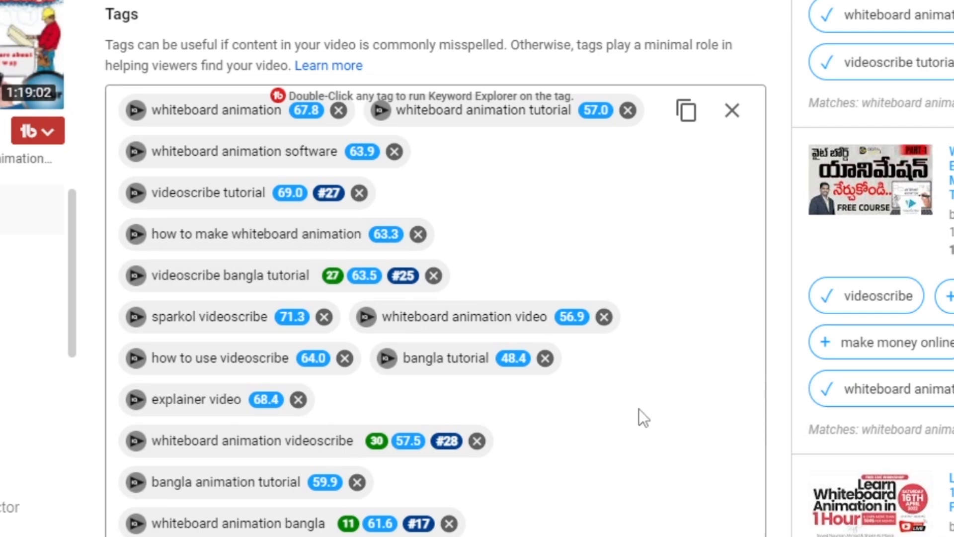
pyautogui.scroll(20, 639, 409)
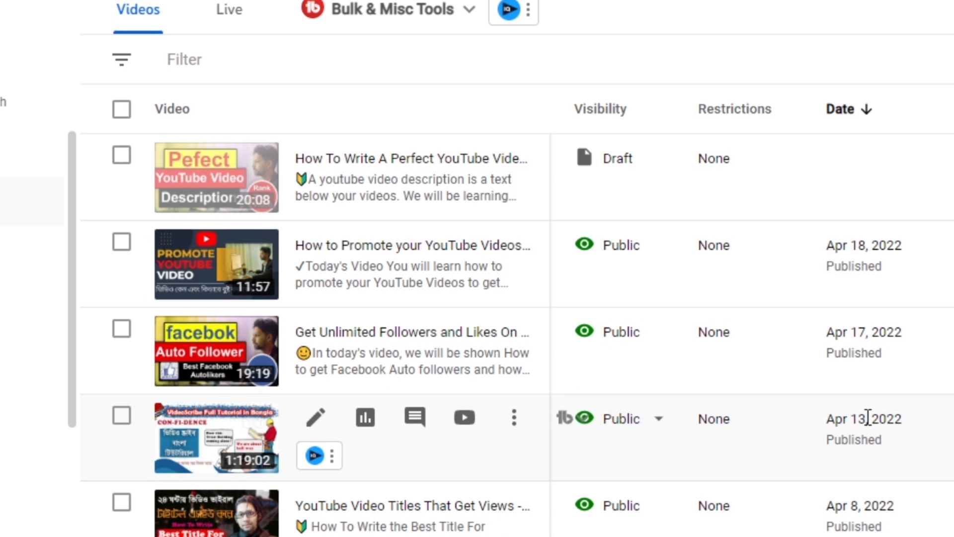
pyautogui.moveTo(867, 417)
pyautogui.mouseDown()
pyautogui.moveTo(847, 418)
pyautogui.moveTo(861, 419)
pyautogui.mouseUp()
pyautogui.click(764, 28)
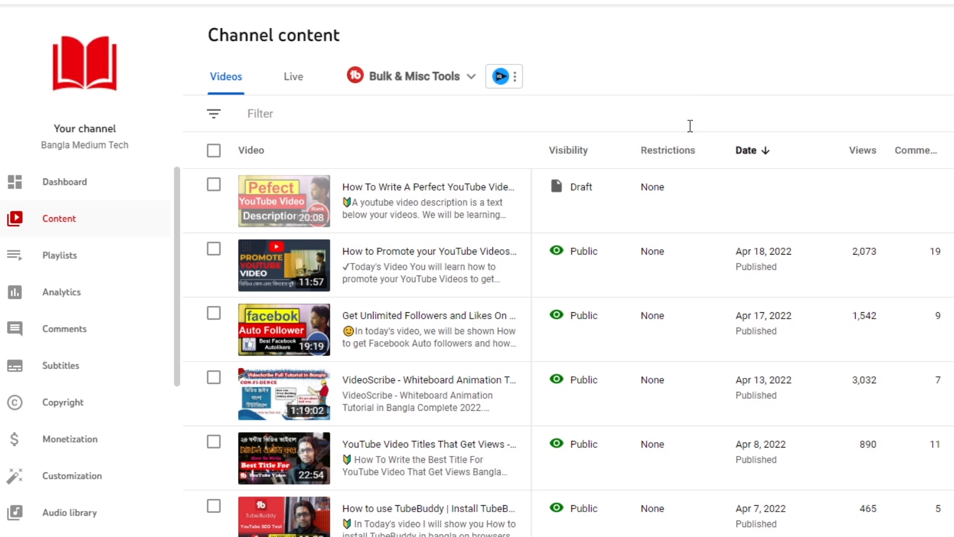
pyautogui.hotkey('alt', 'Tab')
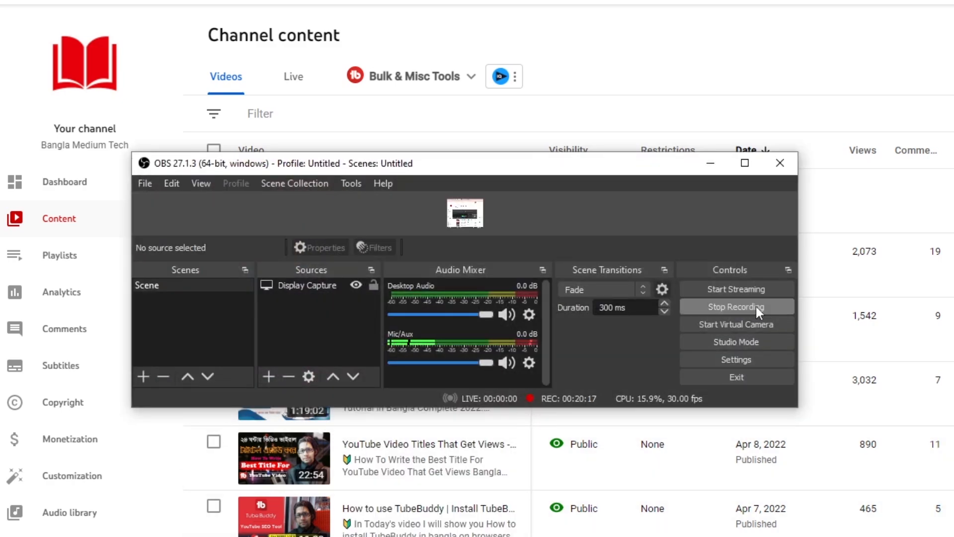